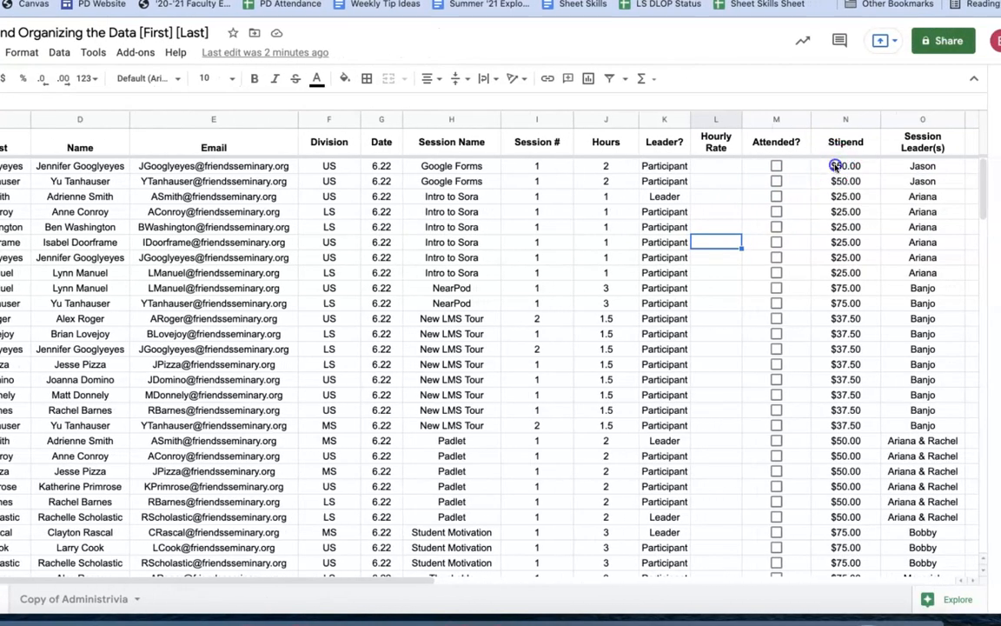
Examine the Stipend formula in N2 and toggle the Attended checkbox in M2 to test whether the stipend responds.
click(836, 166)
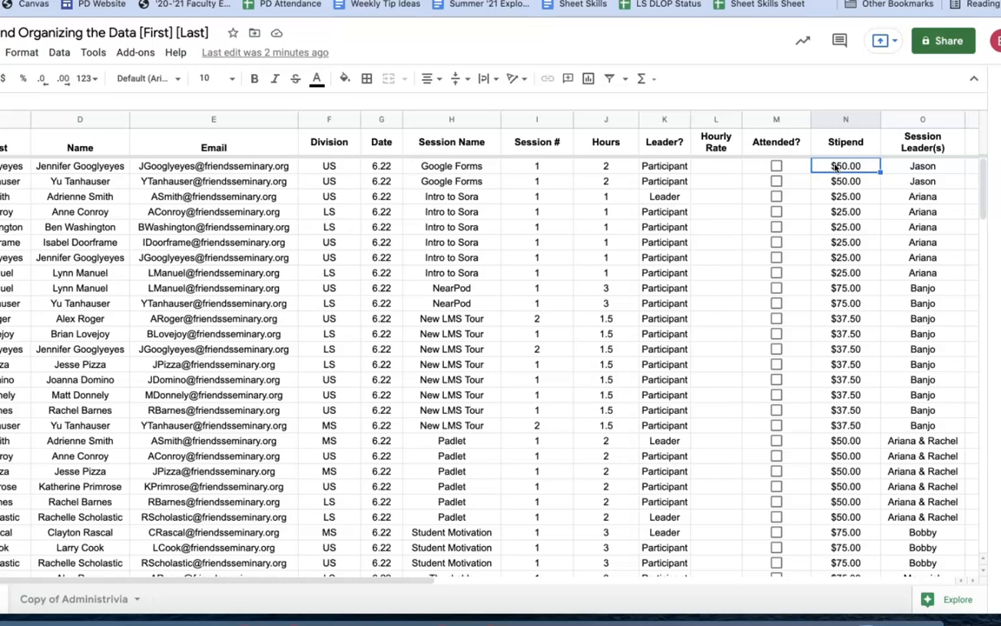
double_click(836, 166)
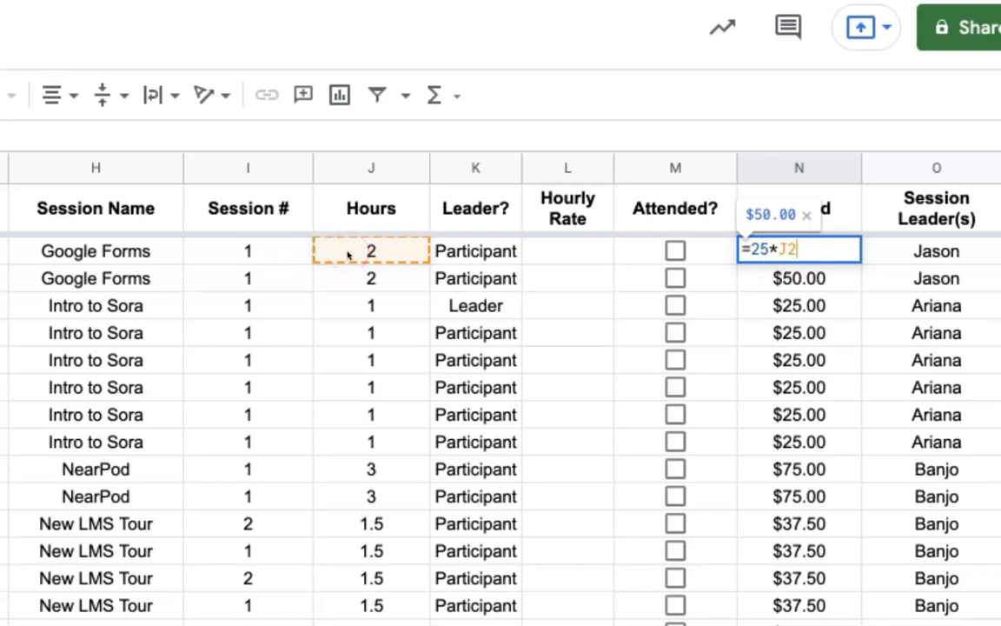
key(Return)
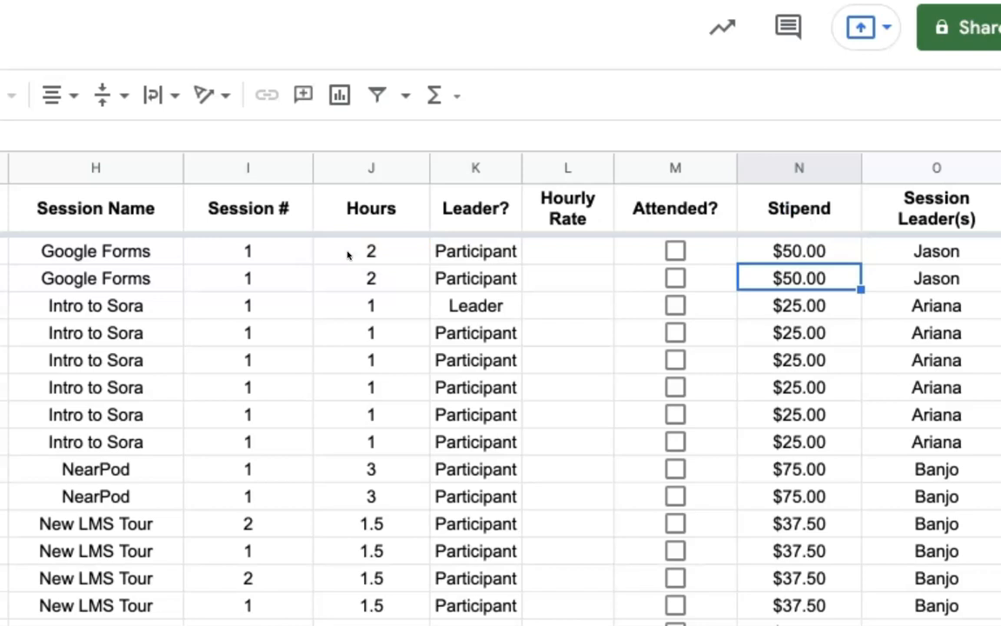
click(810, 252)
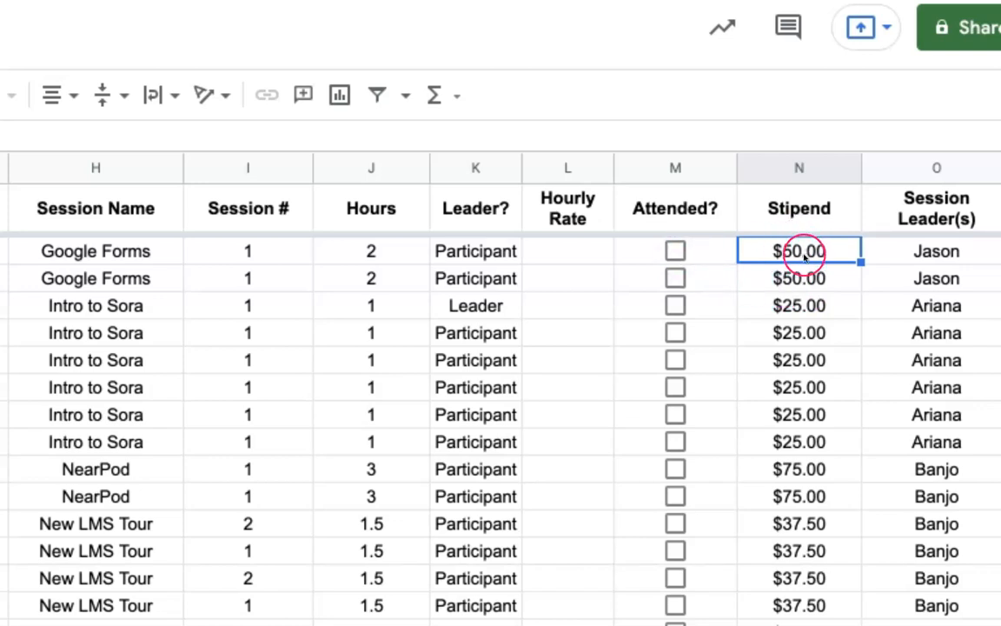
click(671, 251)
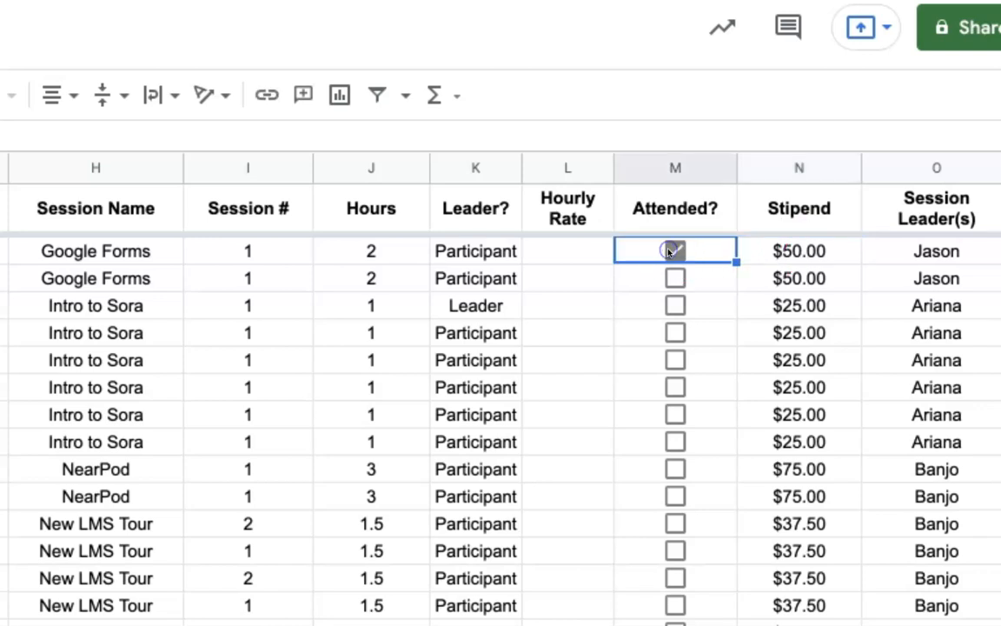
click(676, 252)
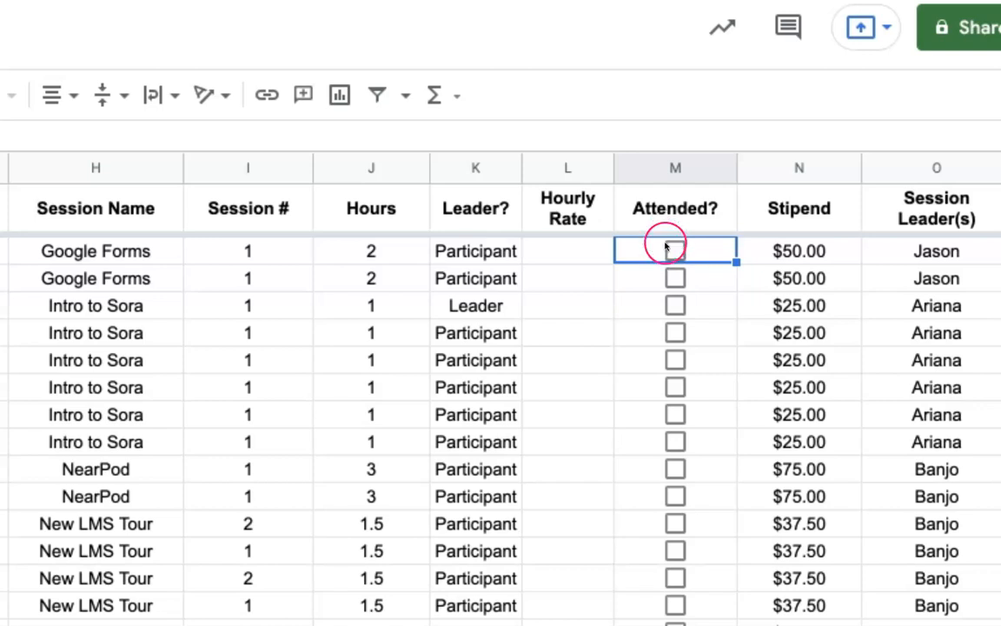
Replace the Stipend formula in N2 with an IF function that tests M2=TRUE and returns 25*J2 when true.
click(784, 251)
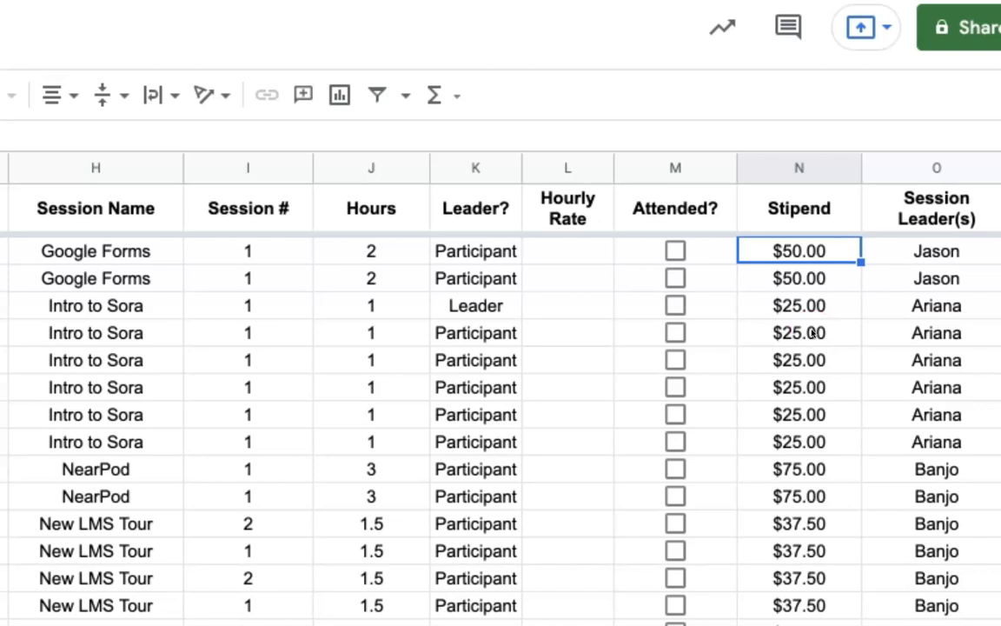
key(Delete)
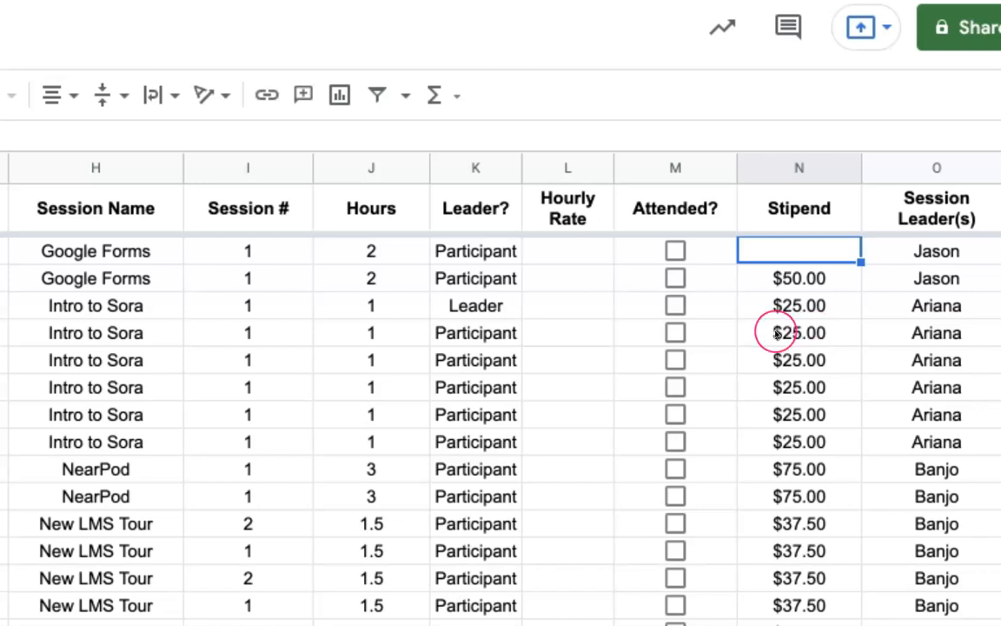
scroll(768, 332, right, 2)
scroll(776, 334, right, 2)
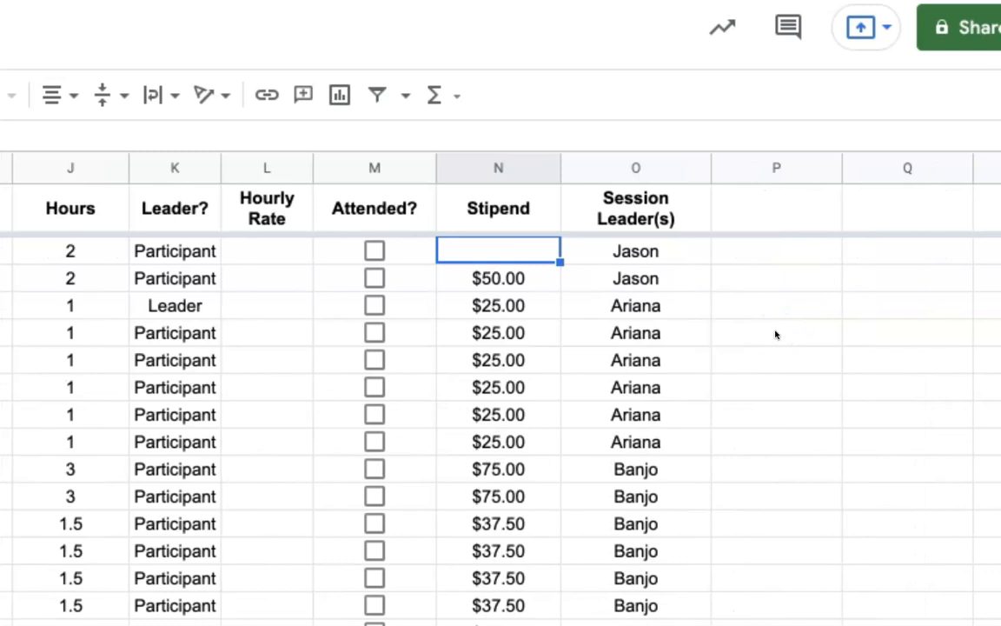
text(=IF()
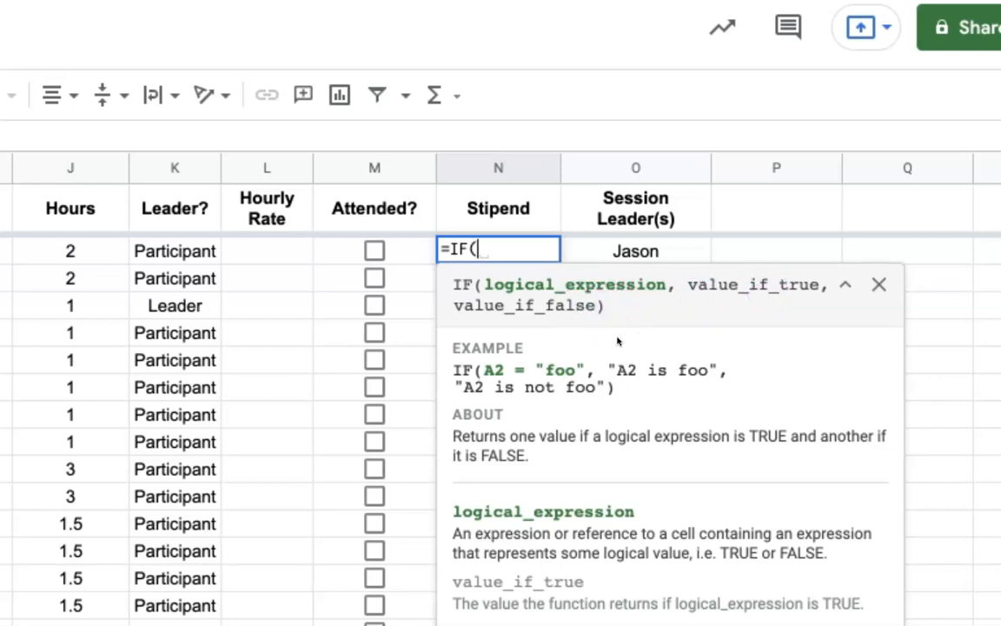
click(408, 249)
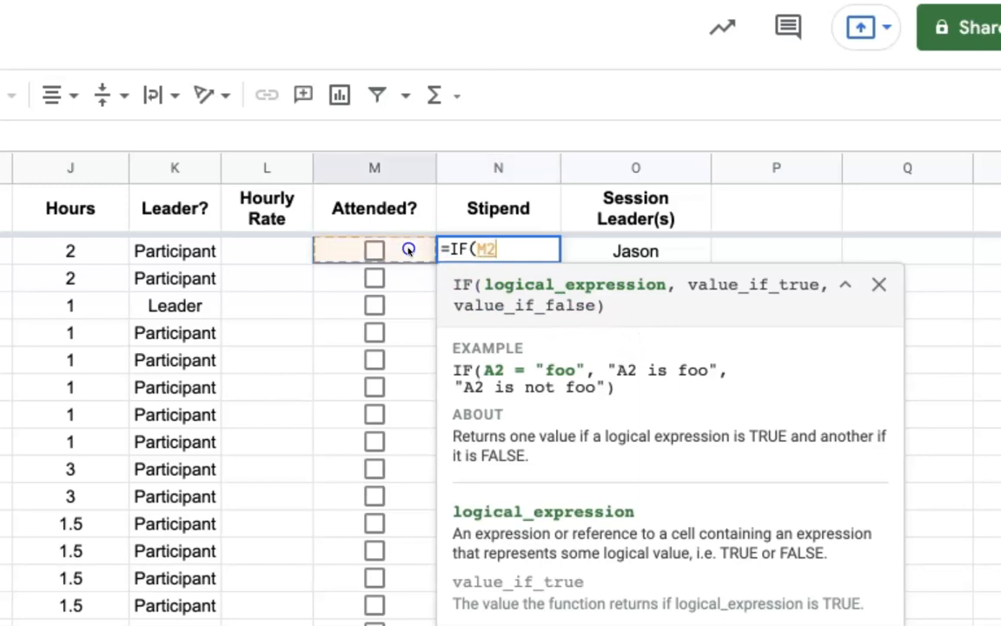
text(=)
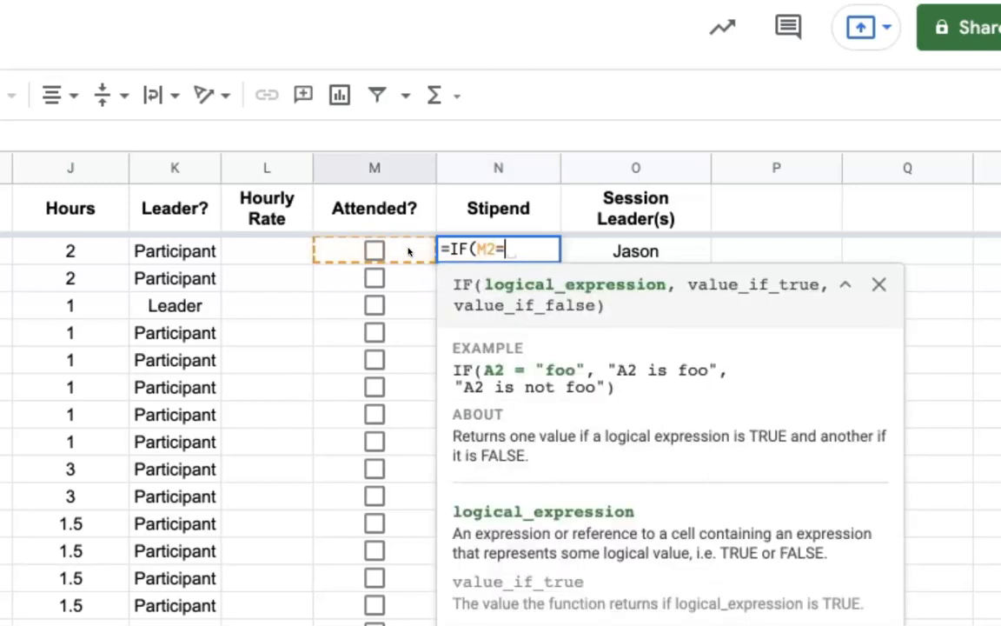
text(TRUE,)
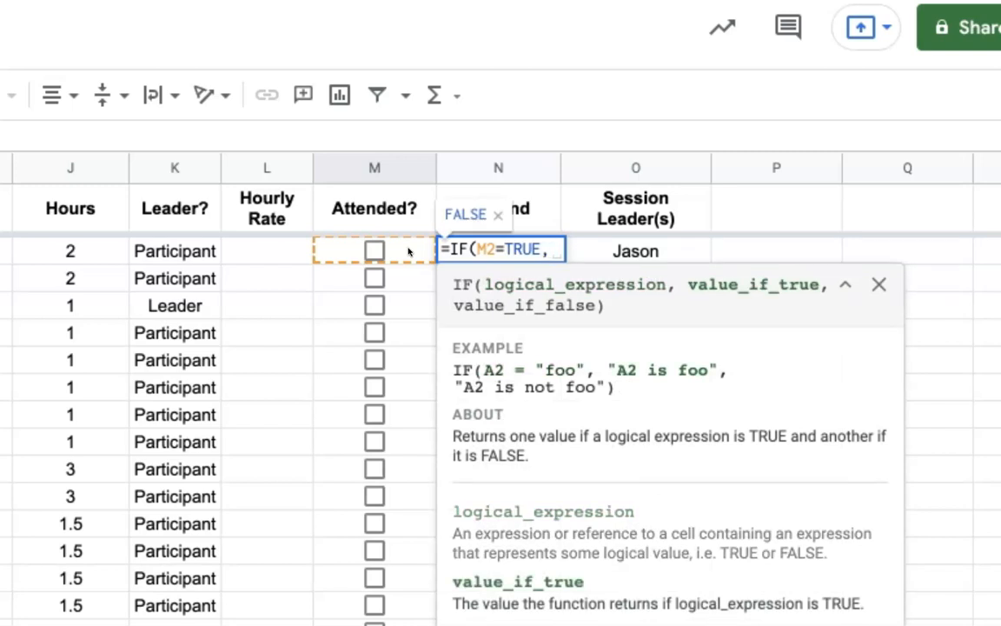
text(25*)
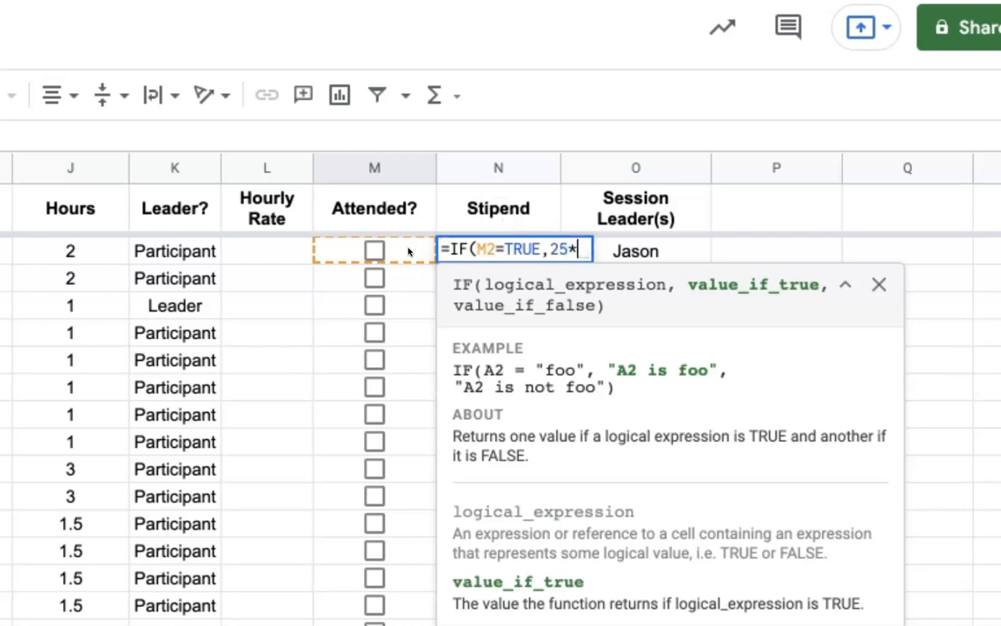
click(90, 251)
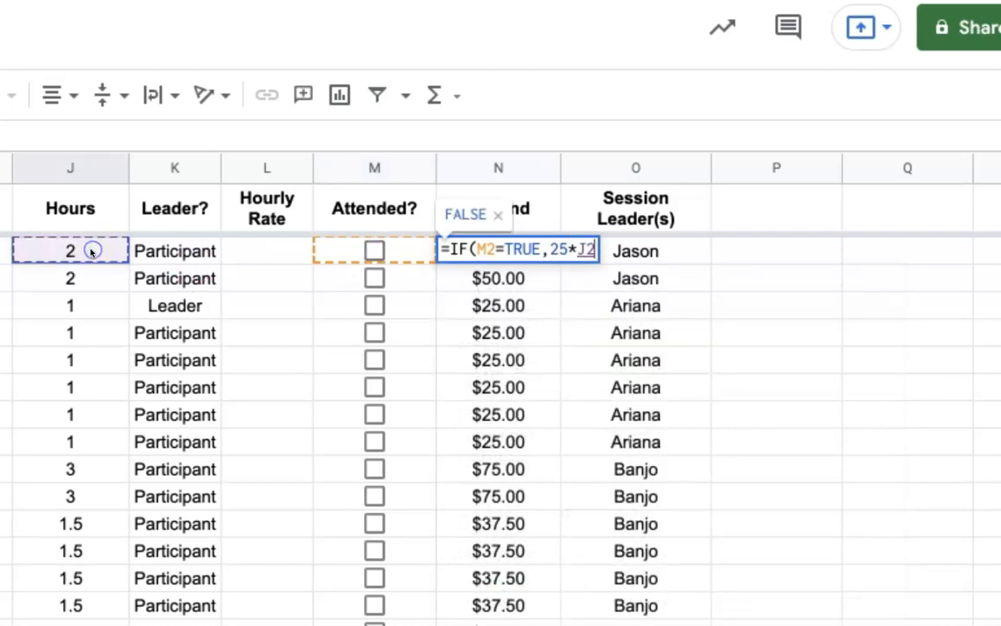
text(,)
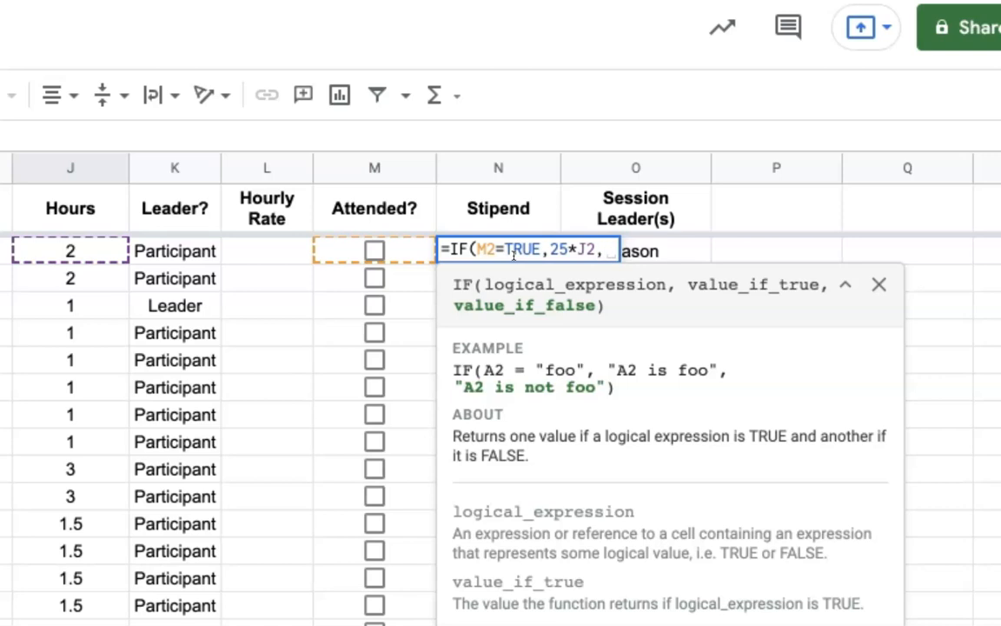
Complete the IF formula in N2 with the quoted text "$0" as the value if false.
text($0))
key(Left)
key(Left)
key(Left)
text(")
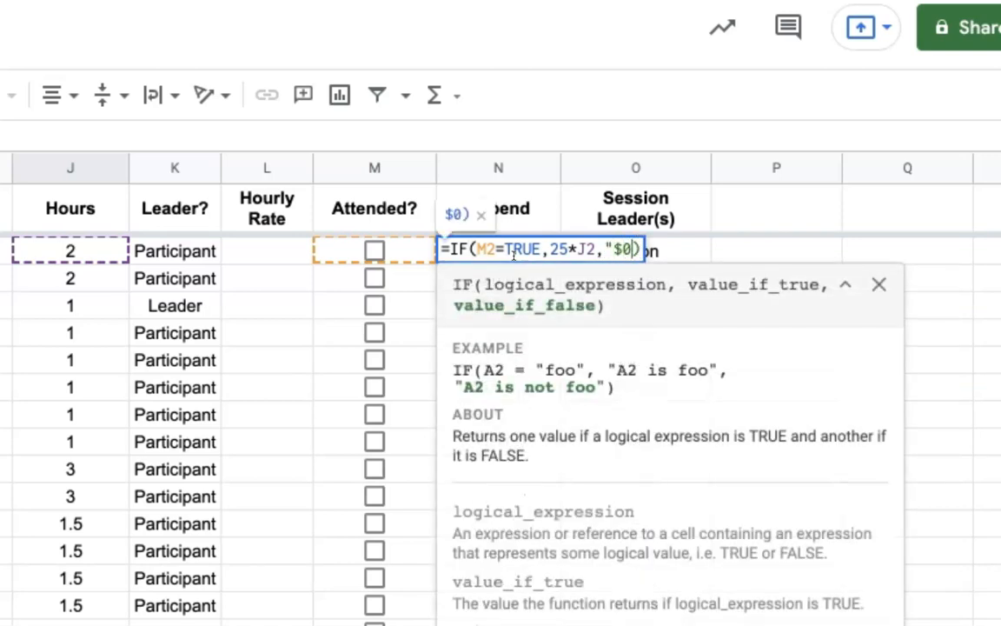
key(Right)
key(Right)
text(")
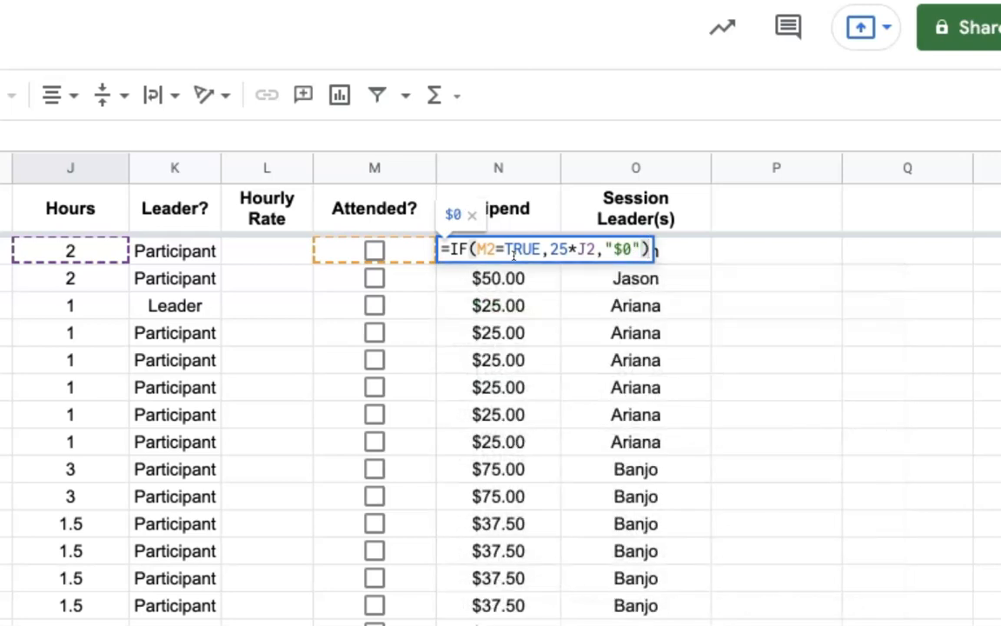
key(Return)
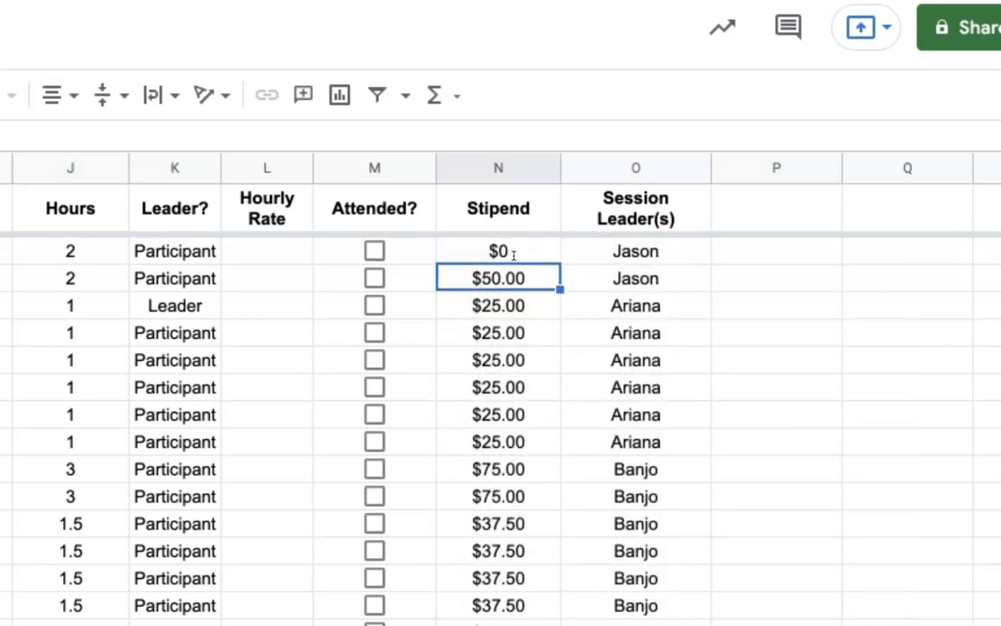
Test the new stipend formula by repeatedly toggling the Attended checkbox in M2, leaving it ticked.
click(518, 250)
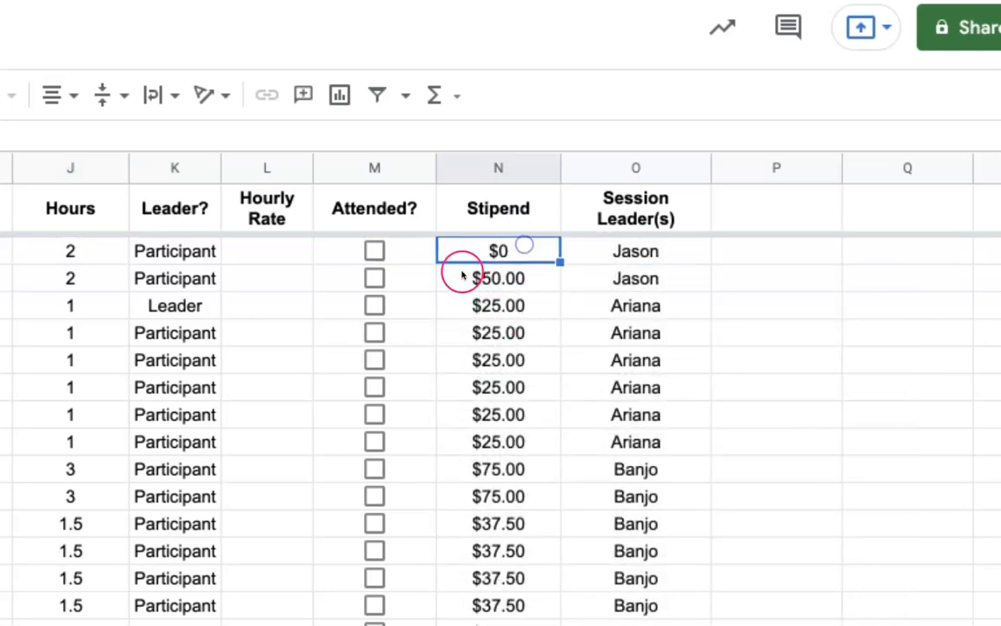
click(373, 250)
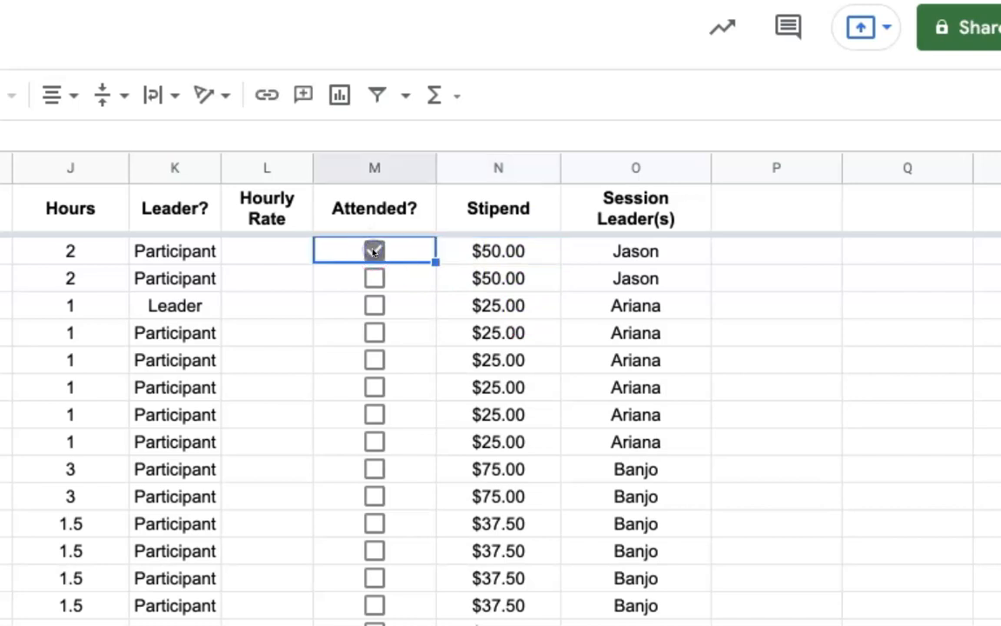
click(374, 252)
click(374, 251)
click(374, 251)
click(374, 251)
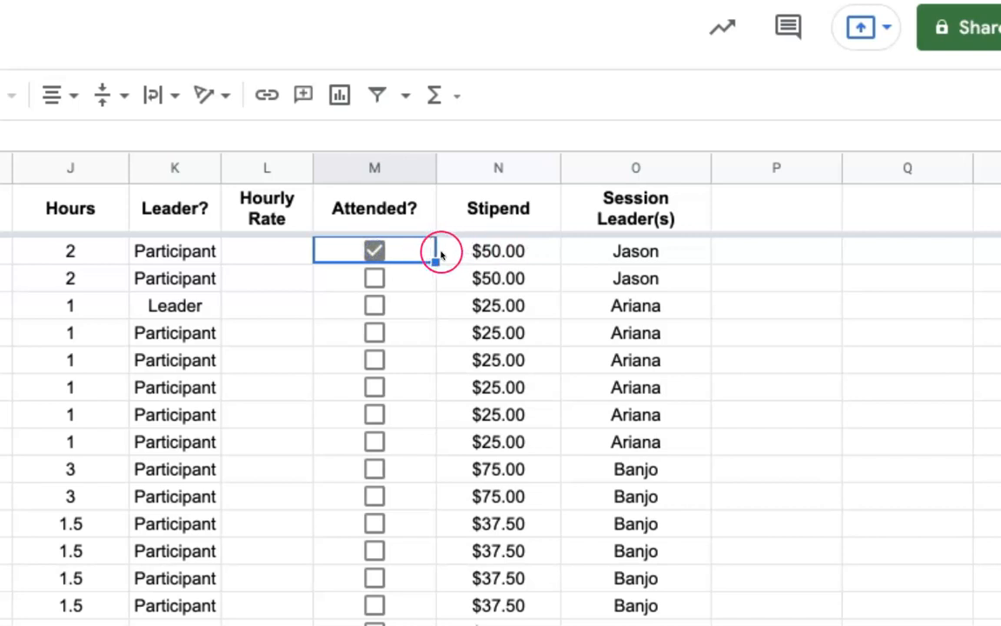
click(371, 250)
click(371, 251)
click(371, 252)
click(371, 251)
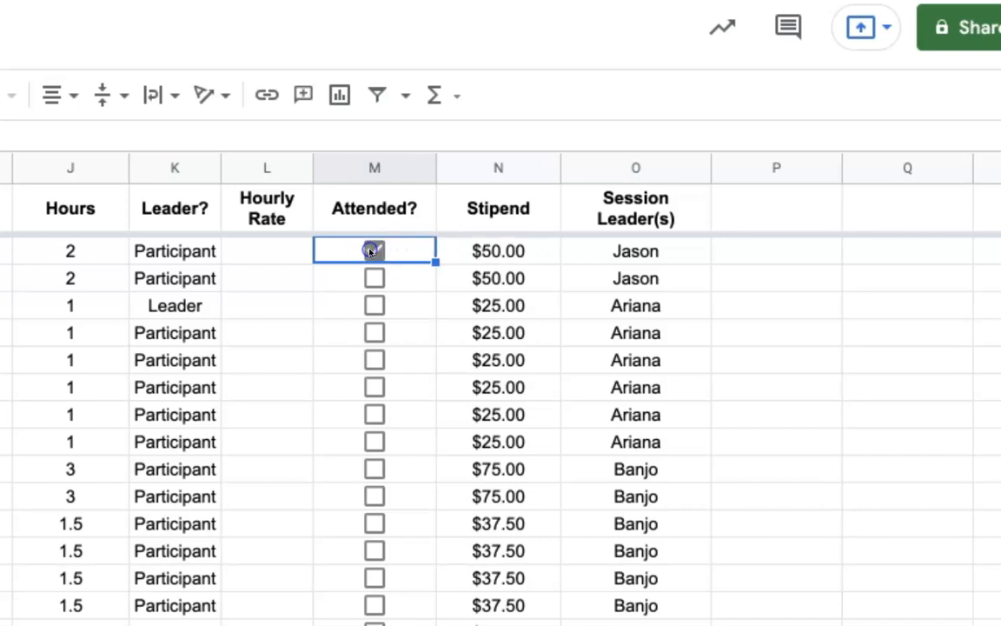
click(371, 251)
click(371, 251)
click(371, 251)
click(371, 251)
Change the value if false in N2's IF formula to "Not Attended".
click(467, 245)
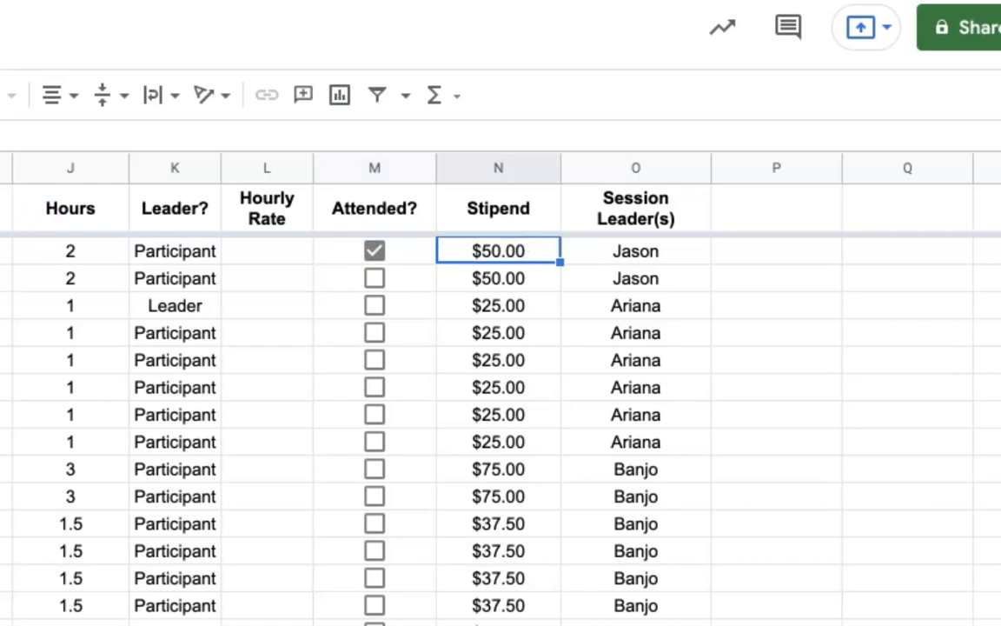
key(Return)
click(627, 252)
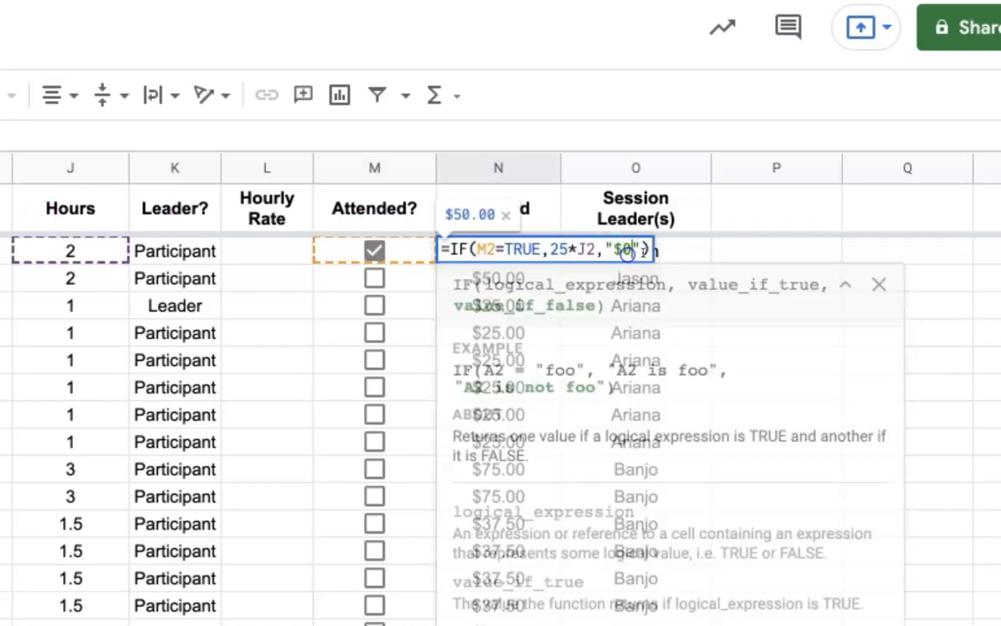
key(BackSpace)
key(BackSpace)
text(Not Attended)
key(Return)
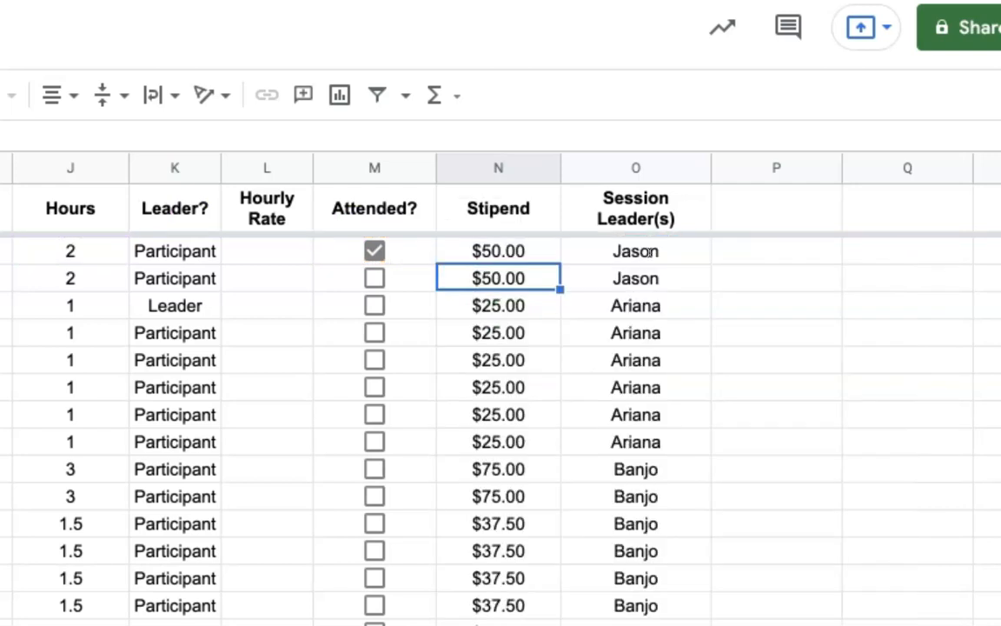
Test the revised formula by switching the Attended checkbox in M2 off and on several times, leaving it unticked.
click(373, 250)
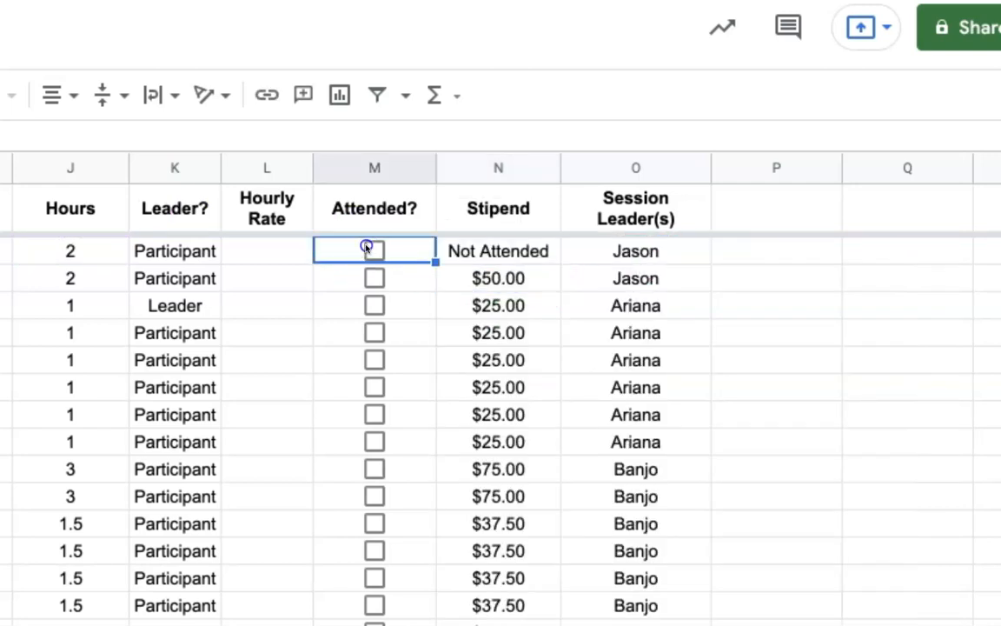
click(367, 248)
click(367, 248)
click(367, 247)
click(367, 247)
click(368, 249)
click(368, 248)
click(369, 249)
click(370, 248)
click(371, 249)
click(371, 249)
click(371, 249)
click(372, 249)
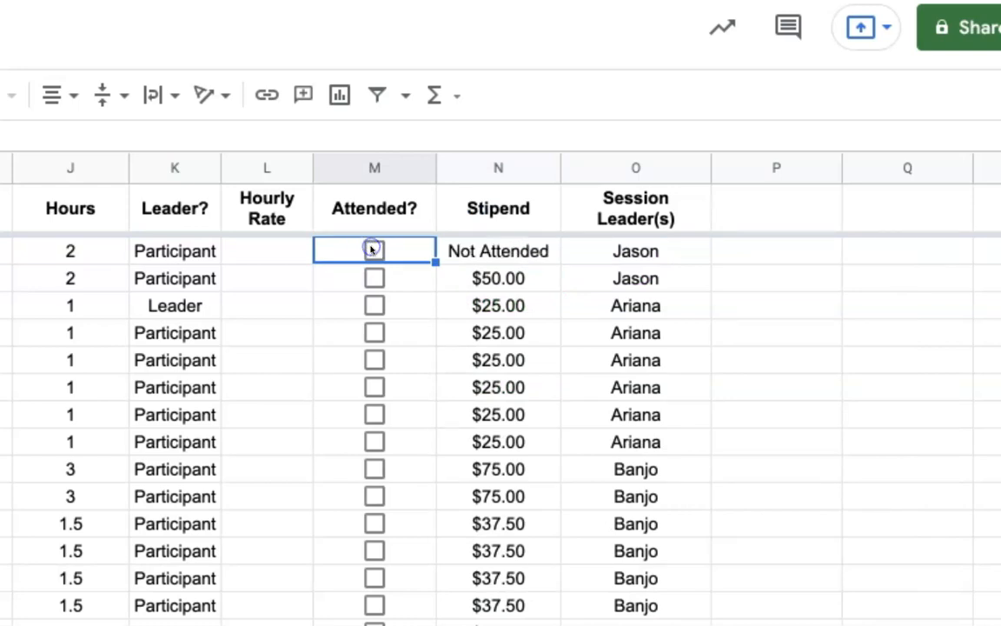
Copy the IF formula from N2 down the whole Stipend column.
click(485, 259)
key(ctrl+c)
key(ctrl+shift+Down)
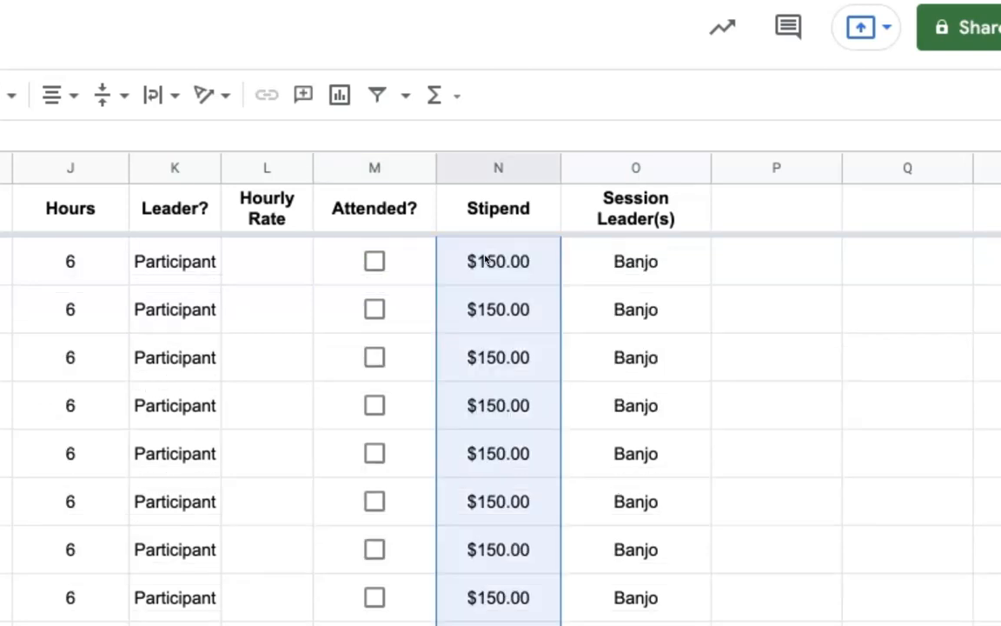
key(ctrl+v)
scroll(498, 429, up, 10)
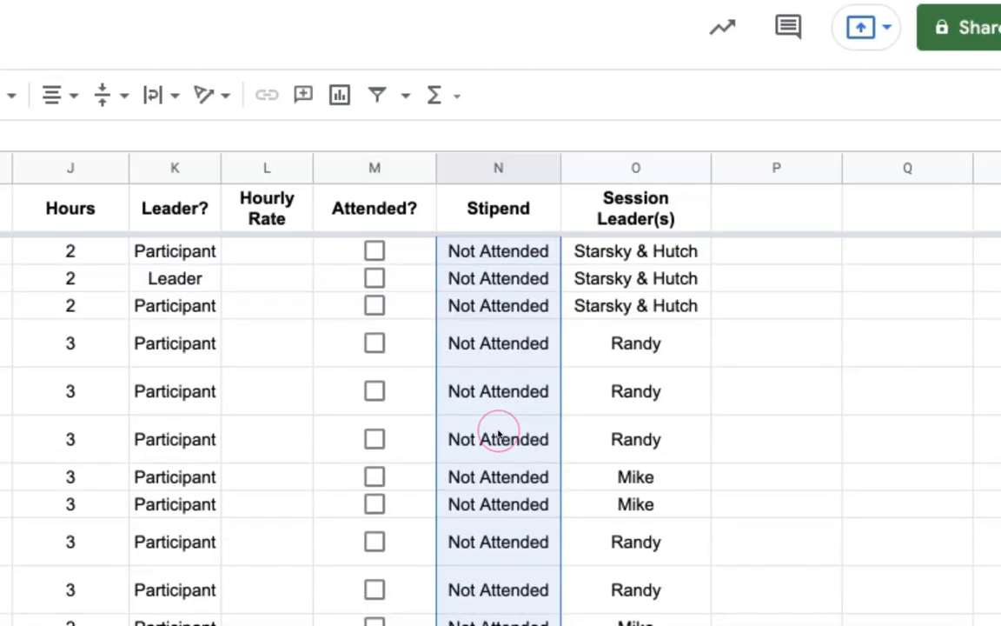
scroll(498, 434, up, 1)
click(496, 440)
Mark the participants in rows 3, 5, 7, 8, 9, 12 and 15 as attended.
click(373, 332)
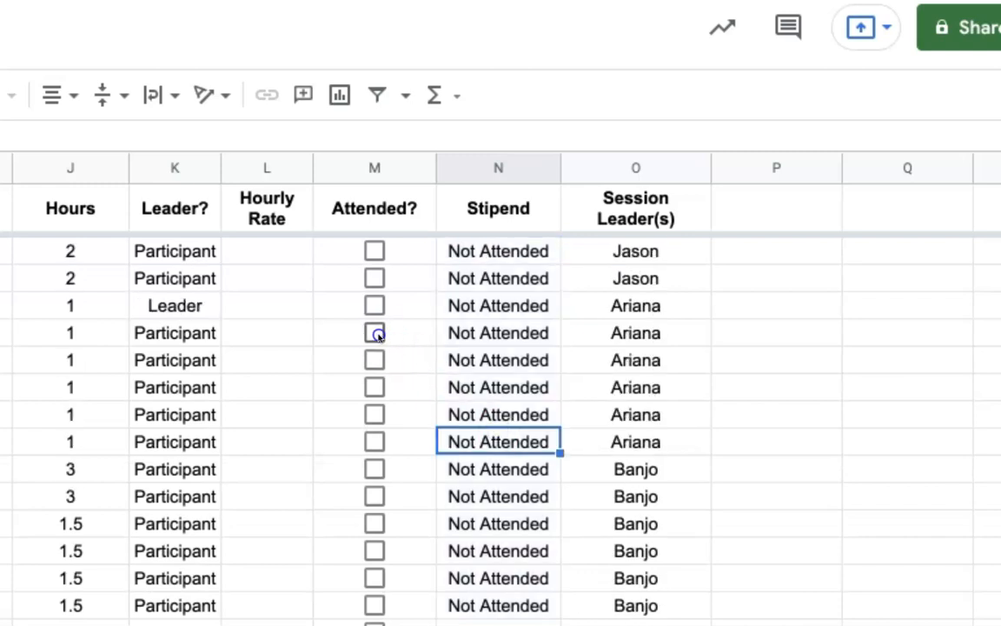
click(373, 443)
click(374, 606)
click(373, 523)
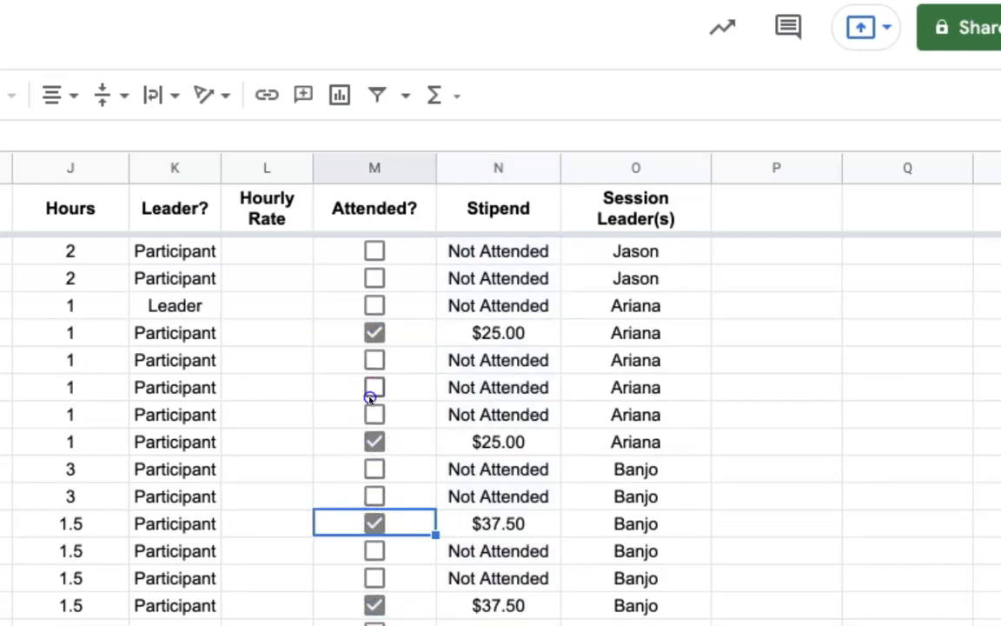
click(374, 387)
click(375, 278)
click(374, 414)
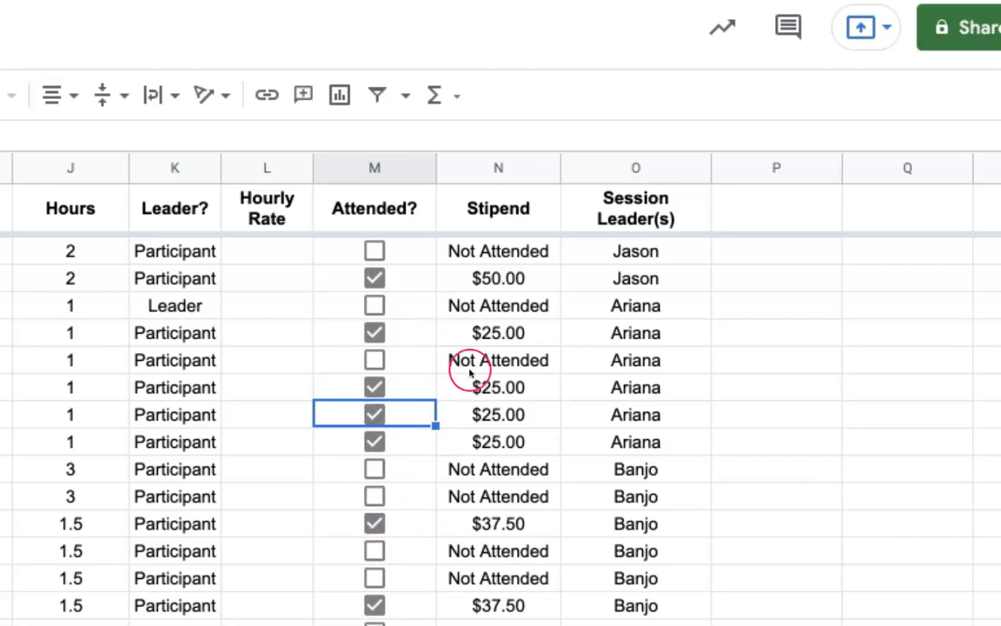
Examine the IF formula behind the first Stipend cell, N2.
click(462, 251)
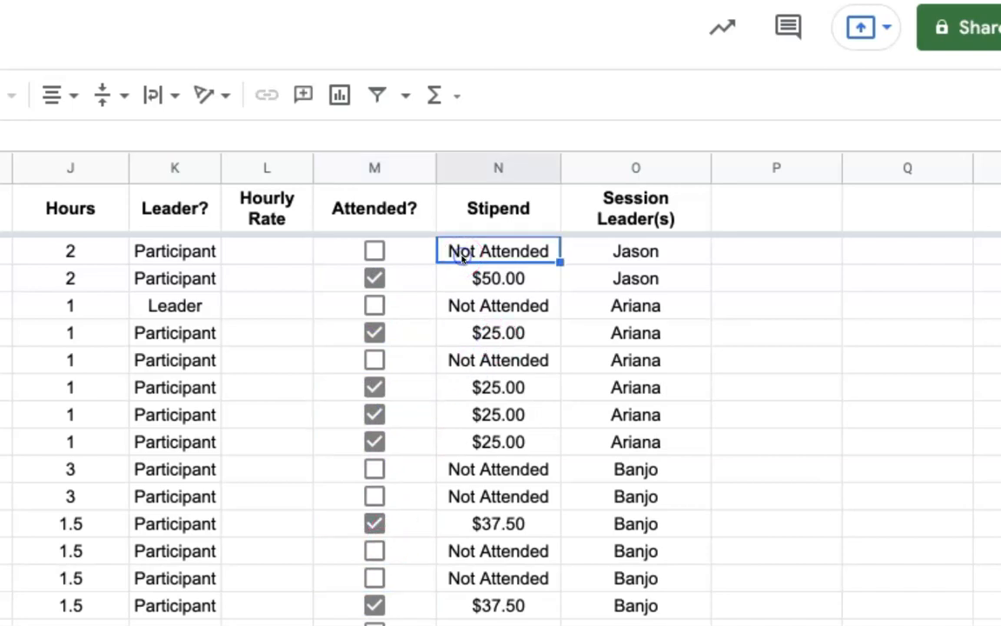
double_click(462, 251)
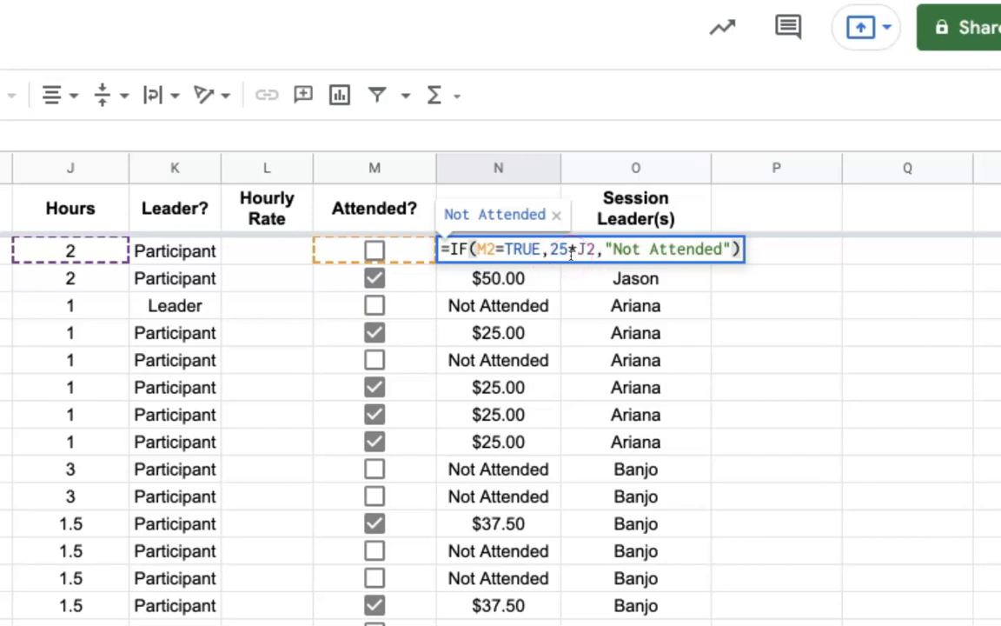
key(Return)
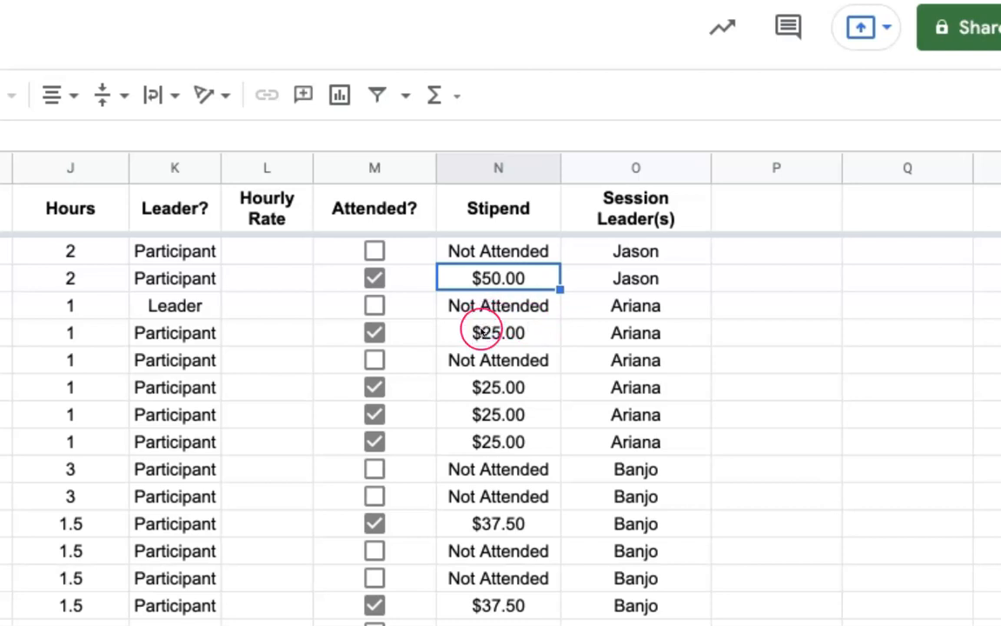
Add a data validation dropdown to the Leader? cells K2:K123 with the list items Leader, Participant and Unpaid.
click(263, 252)
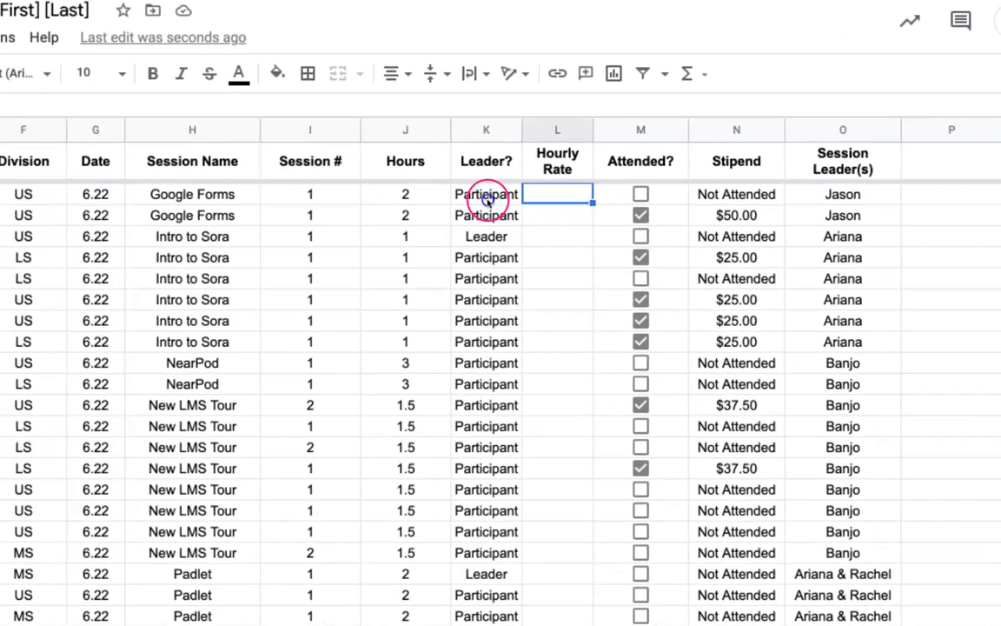
click(178, 257)
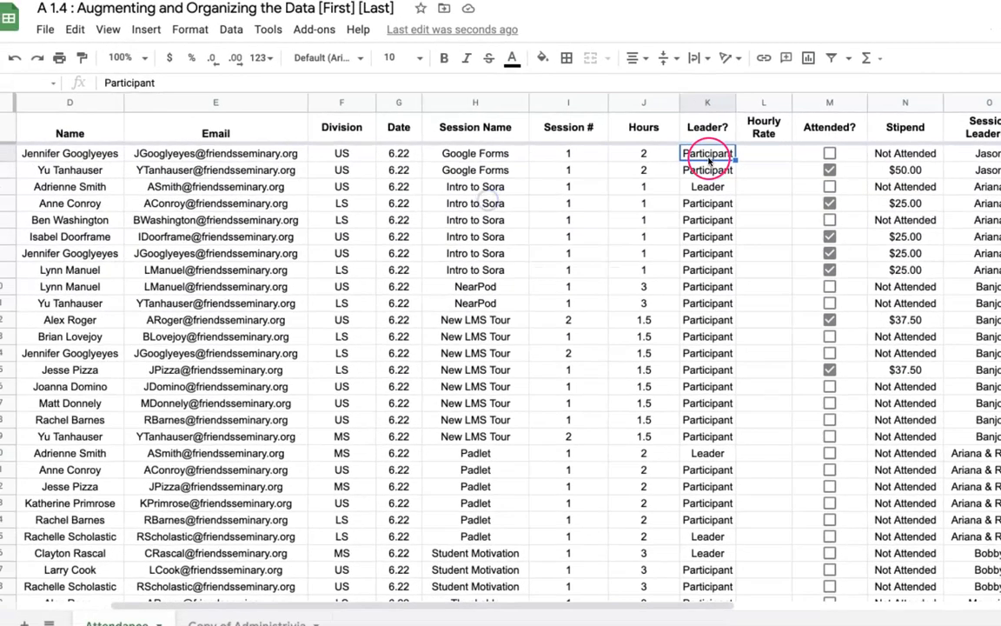
key(ctrl+shift+Down)
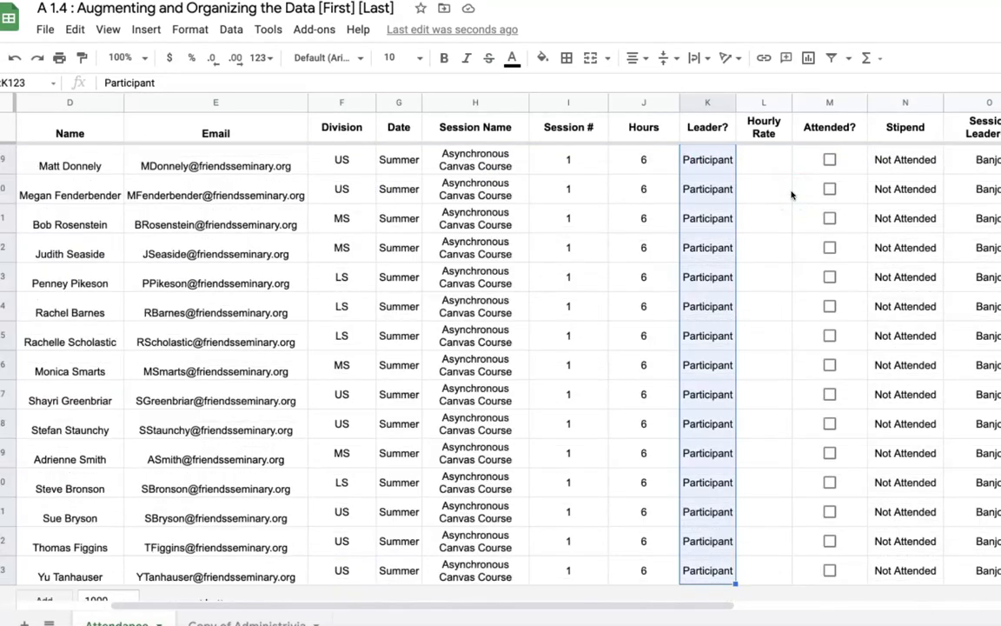
click(234, 35)
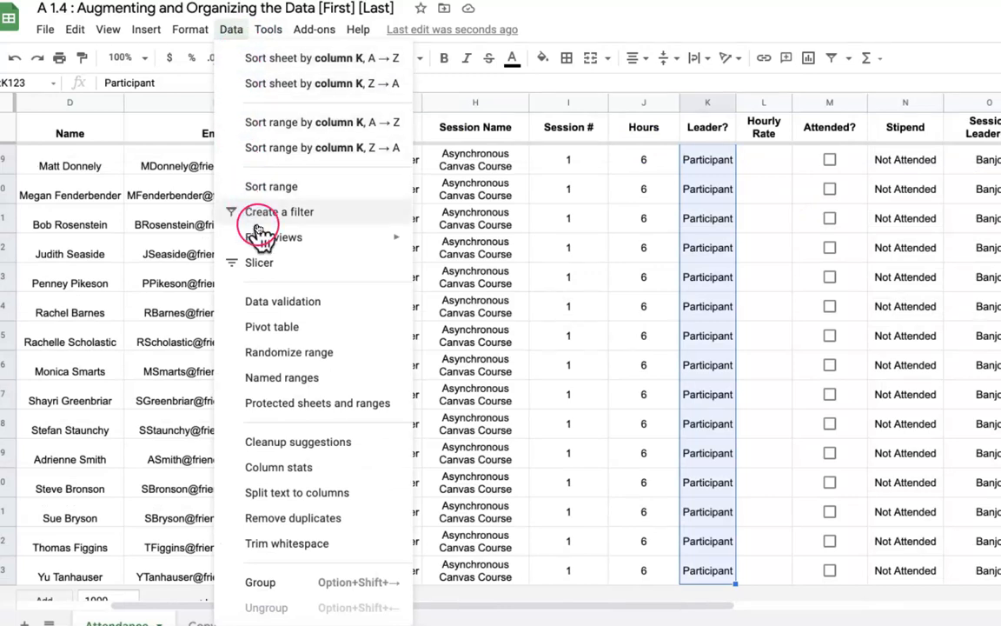
click(285, 305)
click(550, 271)
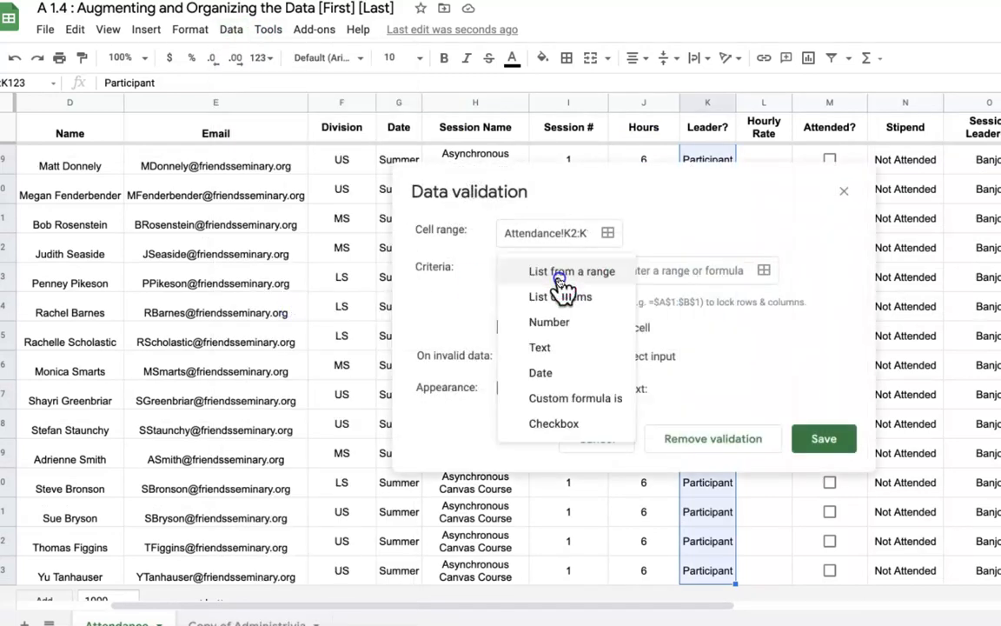
click(567, 295)
click(672, 276)
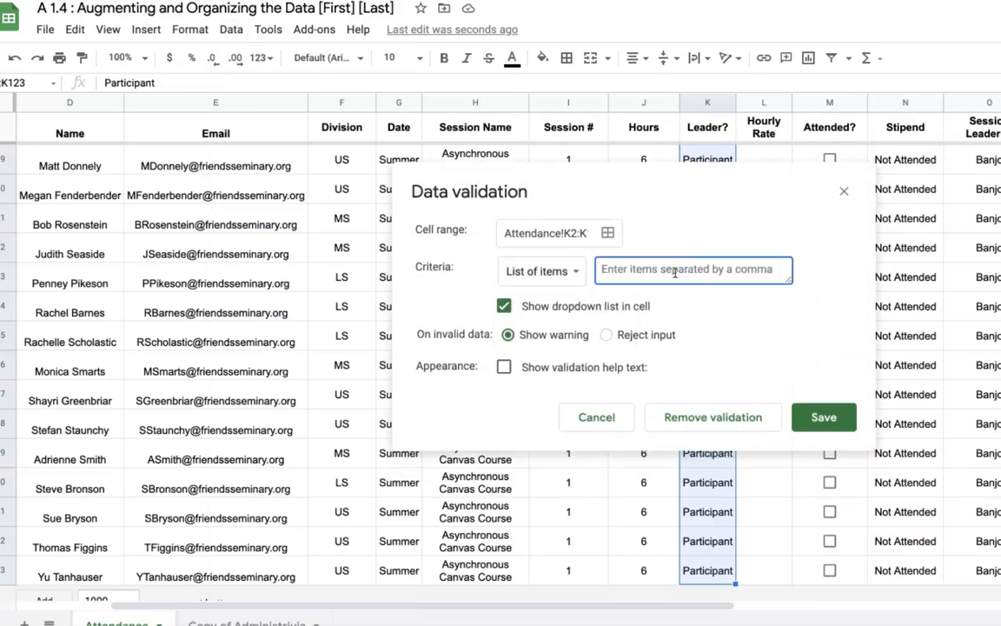
text(Leader,Par)
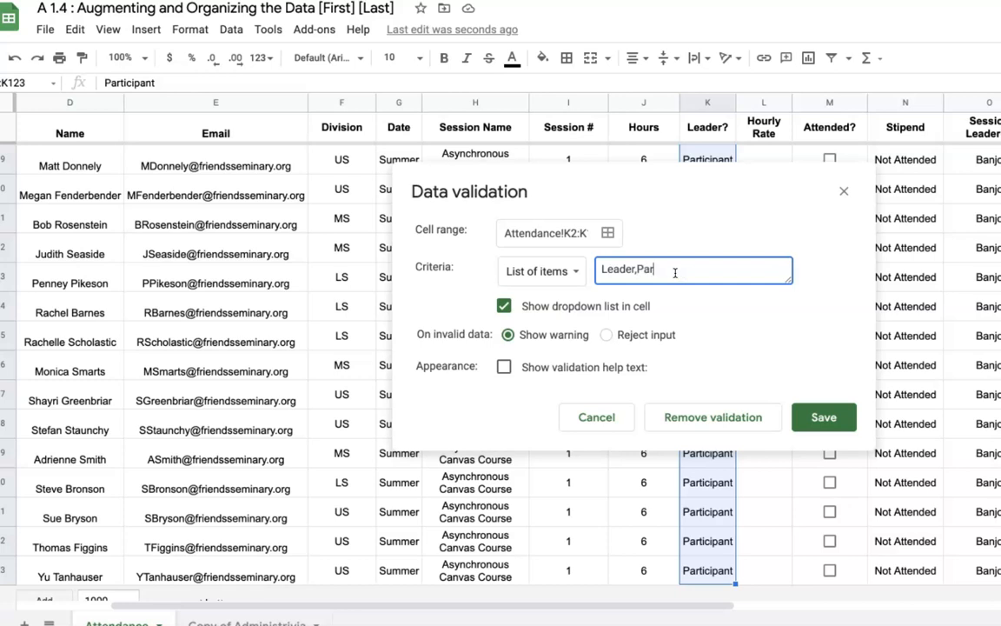
text(ticipant,Unpaid)
click(822, 417)
Widen the Leader? column to fit its dropdowns and the Hourly Rate column to fit its heading on one line.
drag(735, 94, 755, 95)
scroll(786, 209, down, 10)
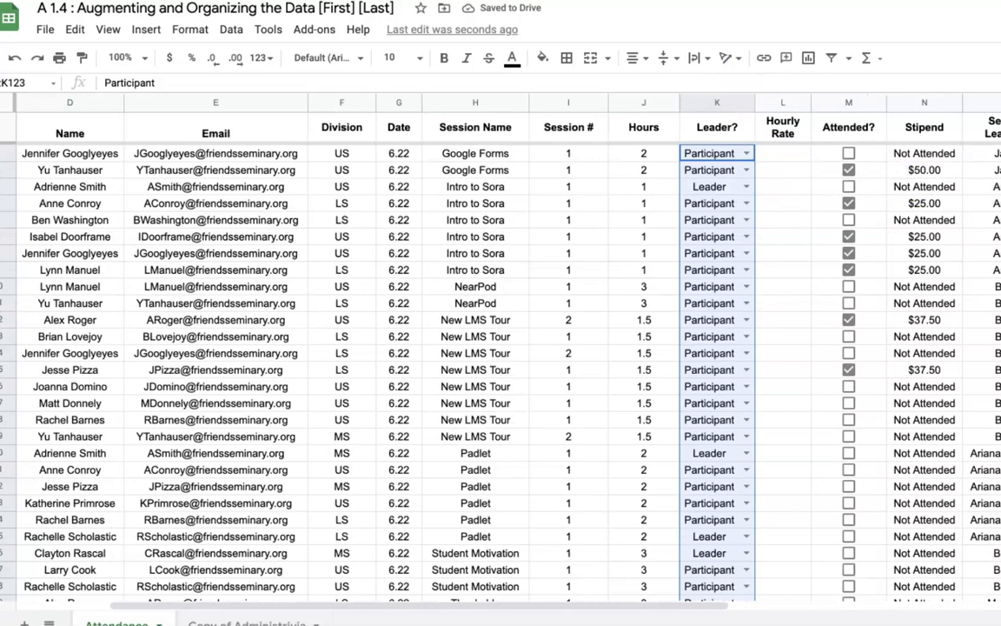
click(764, 154)
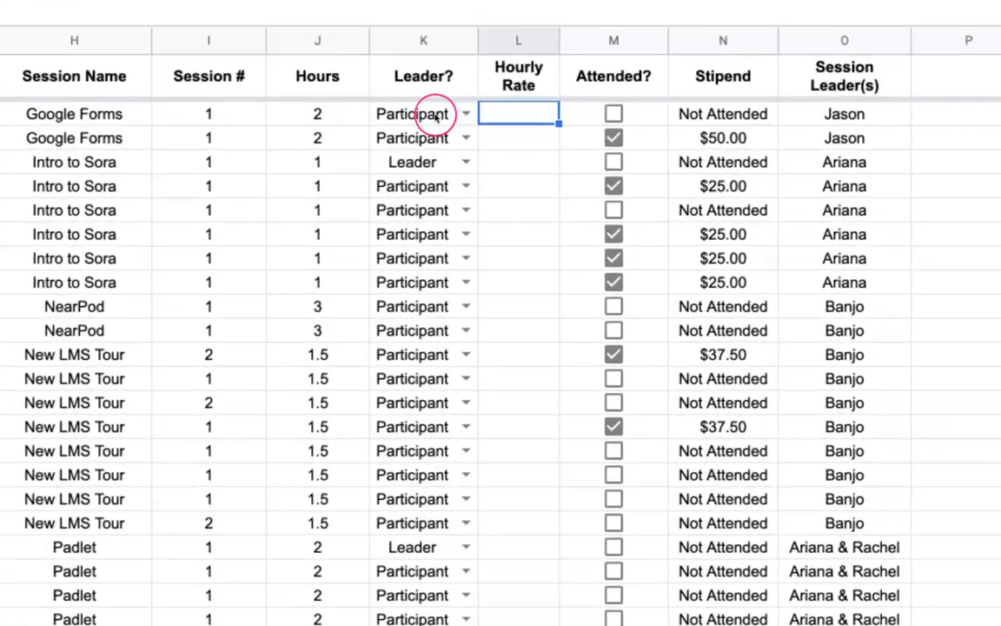
click(337, 87)
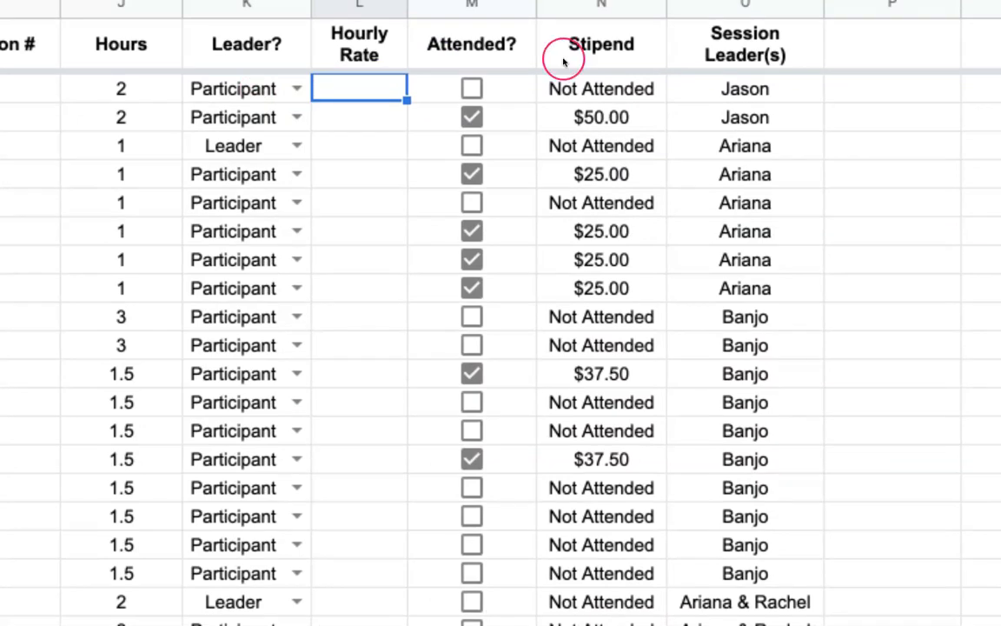
drag(407, 6, 468, 4)
click(393, 166)
Start an IFS formula in L2 whose first condition, K2="Leader", returns 37.5.
click(380, 92)
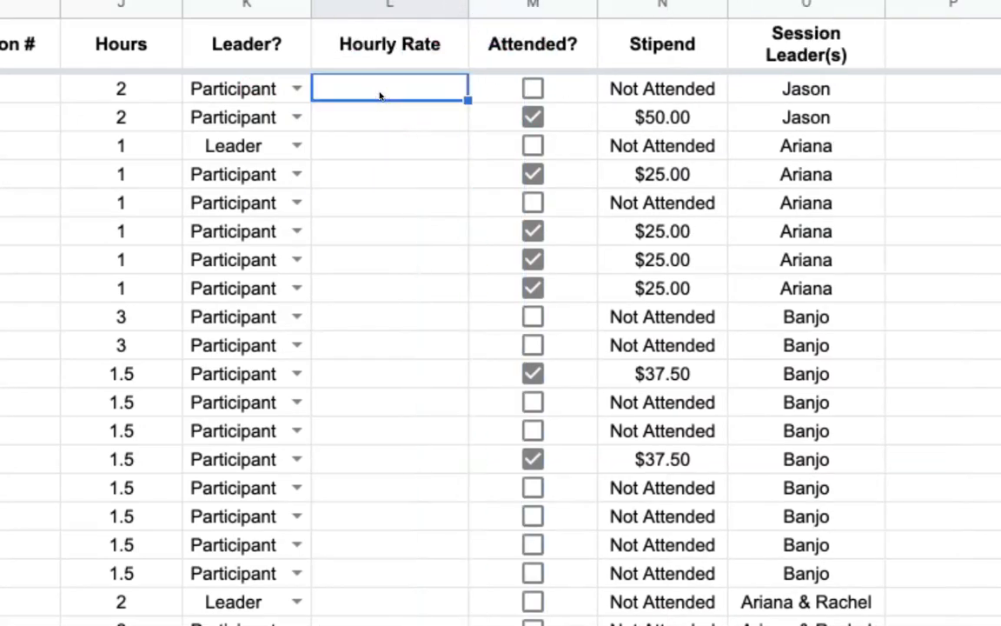
text(=IF)
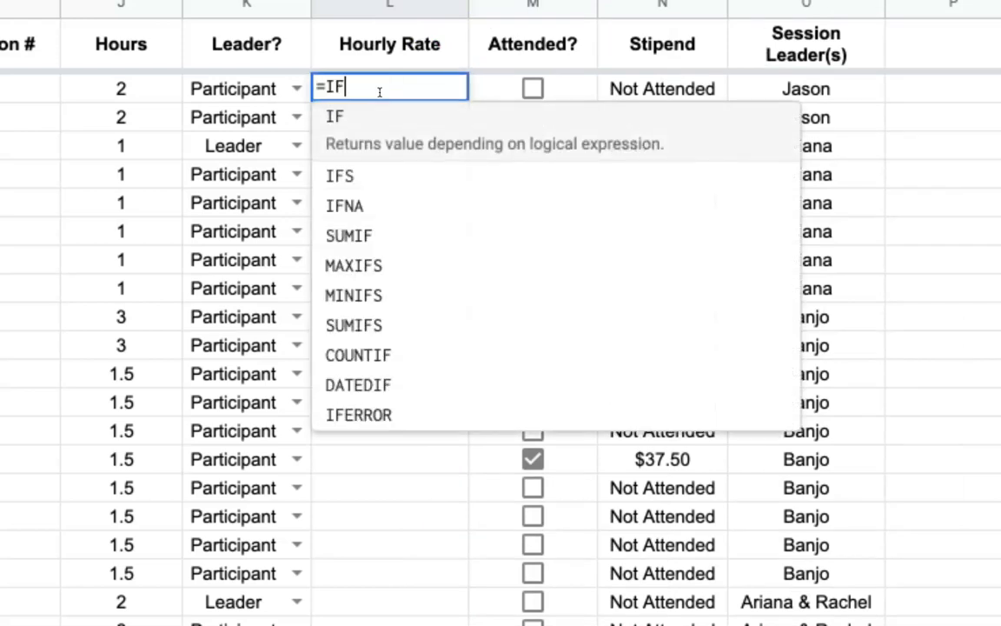
text(S()
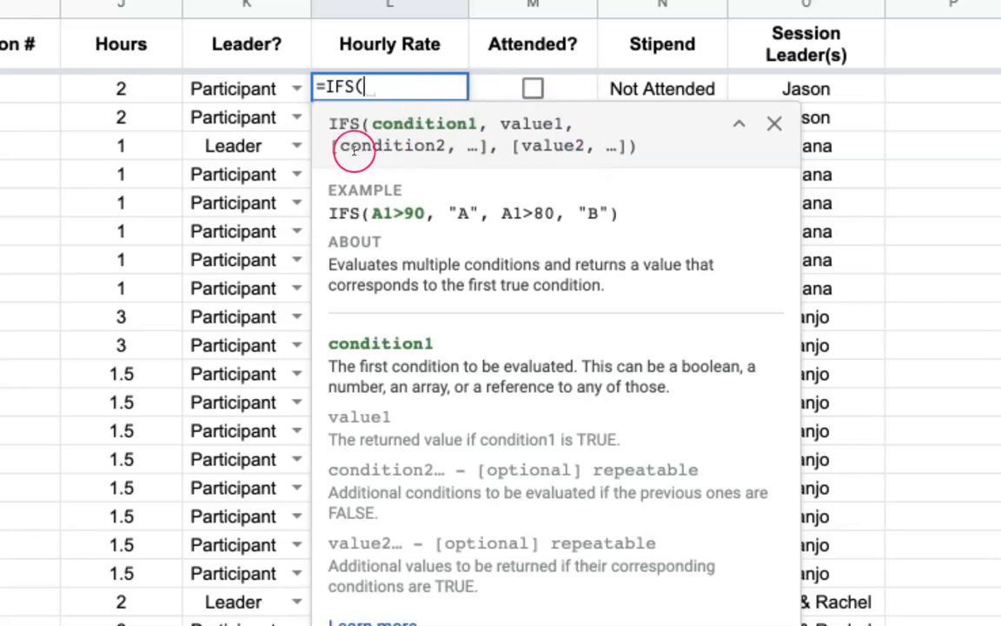
click(234, 90)
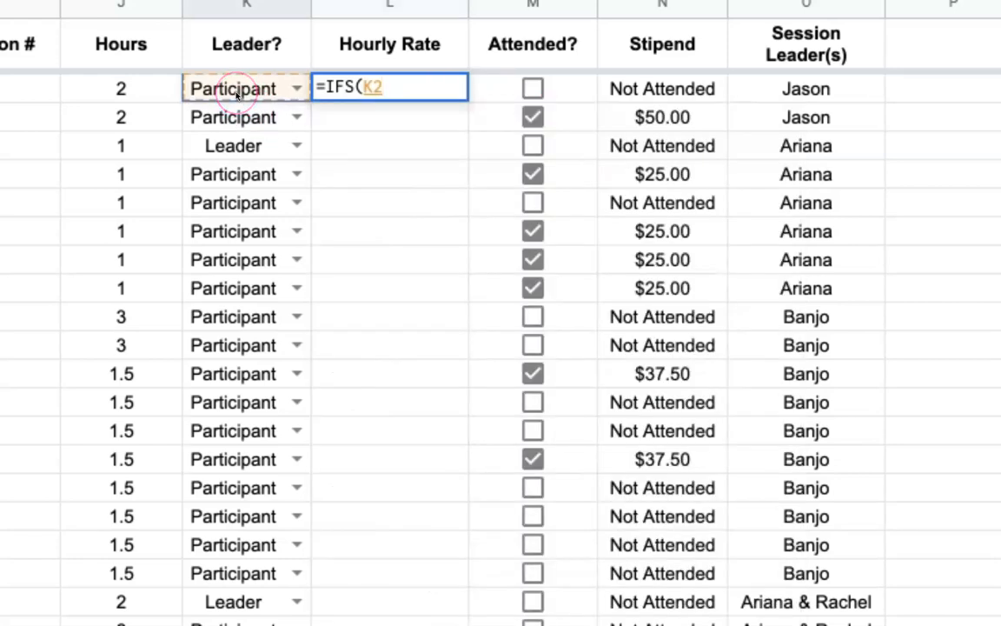
text(=)
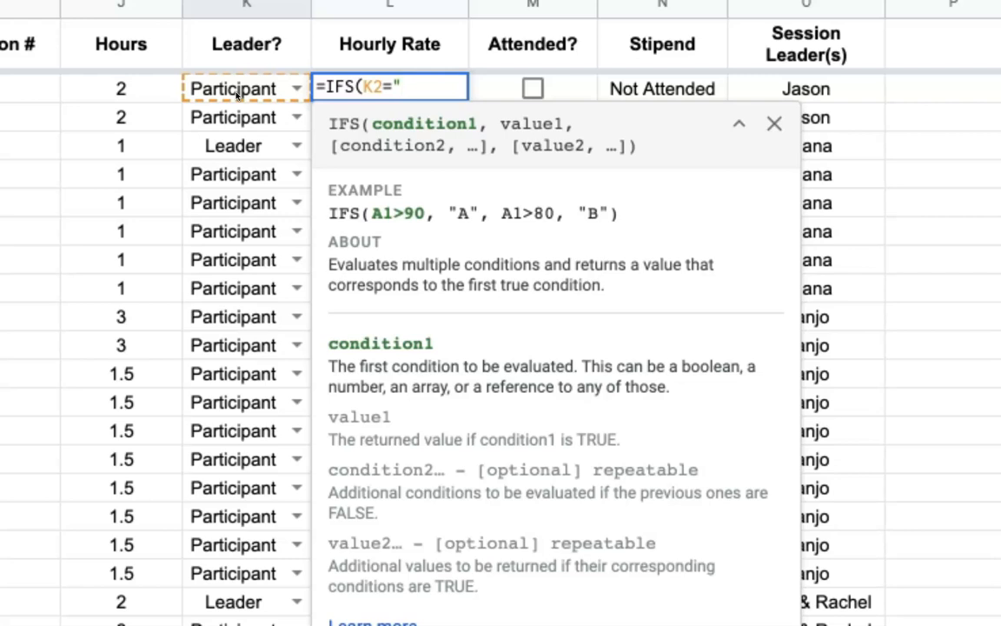
text("Leader",)
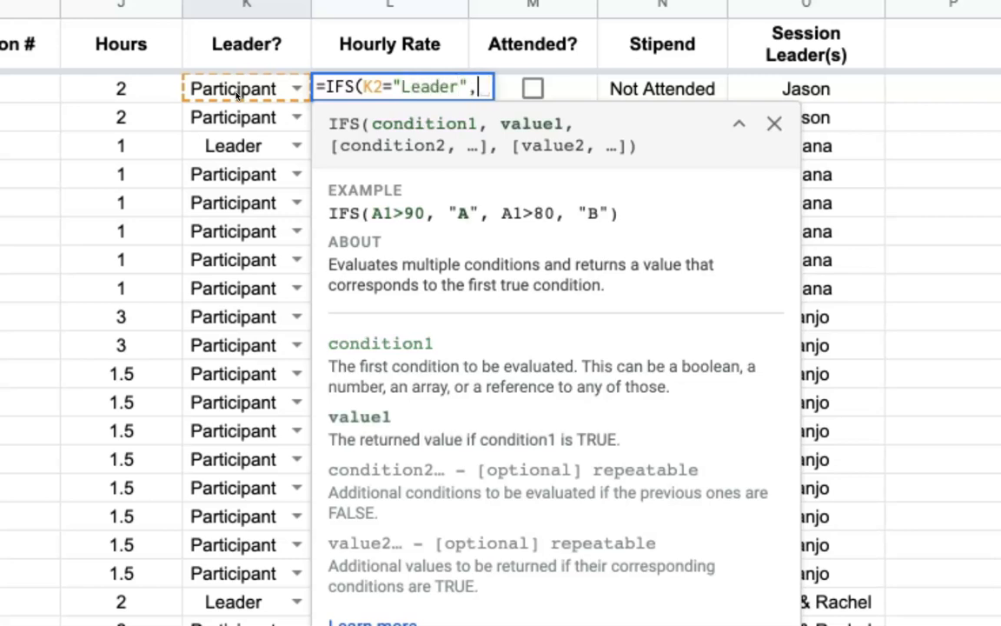
text(37.5,)
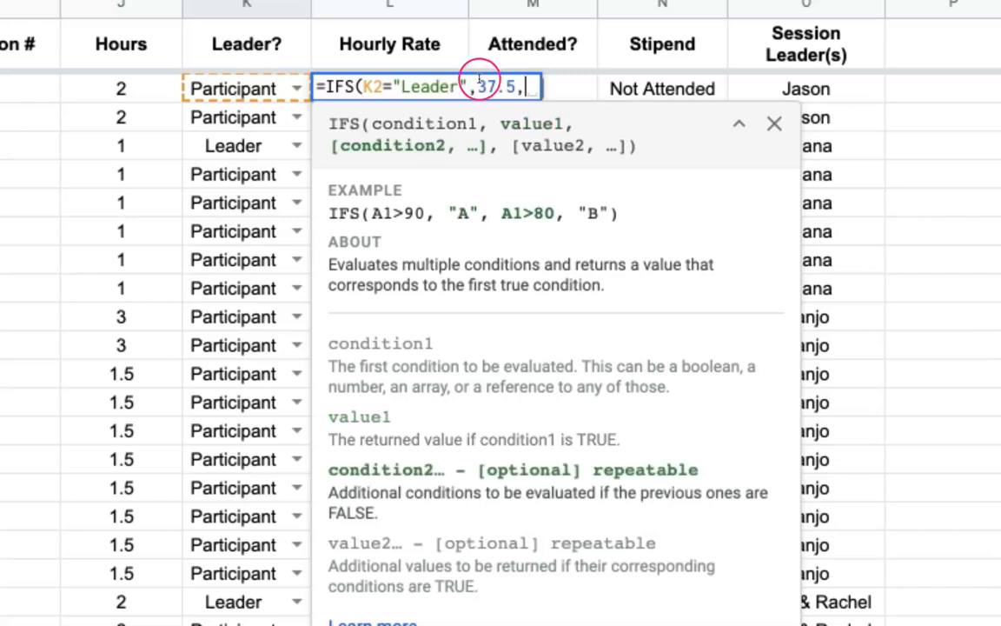
Add a second condition to L2's IFS formula so that K2="Participant" returns 25, reusing the first condition's text.
drag(465, 84, 382, 87)
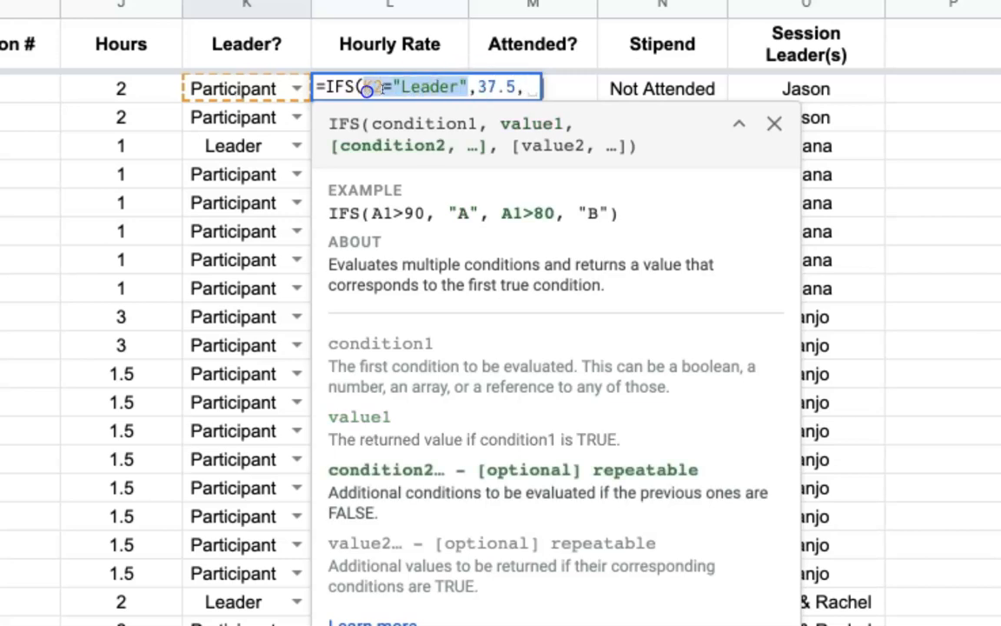
click(536, 88)
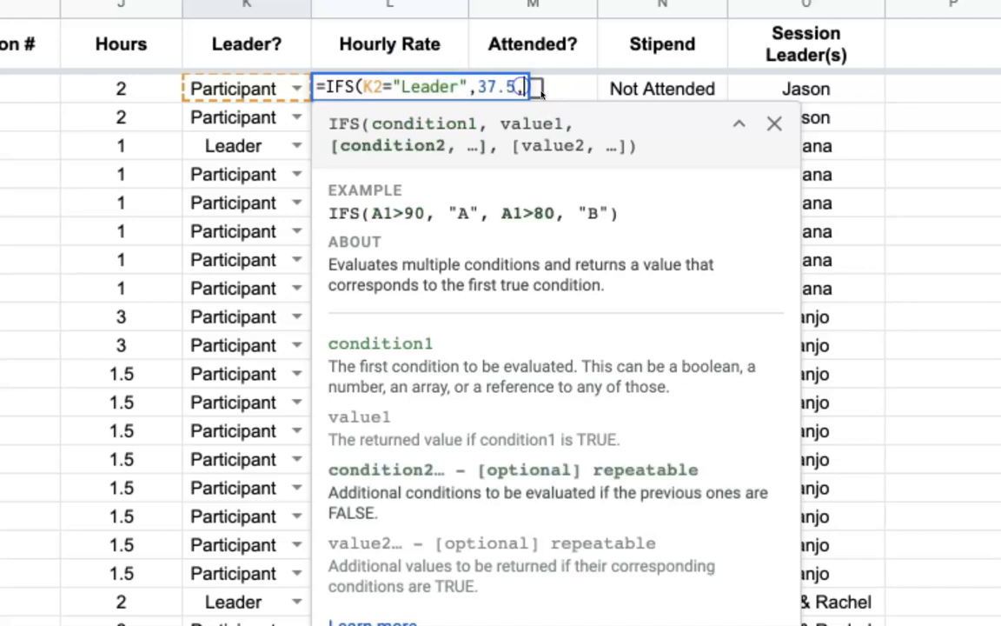
key(ctrl+v)
drag(626, 84, 566, 84)
key(BackSpace)
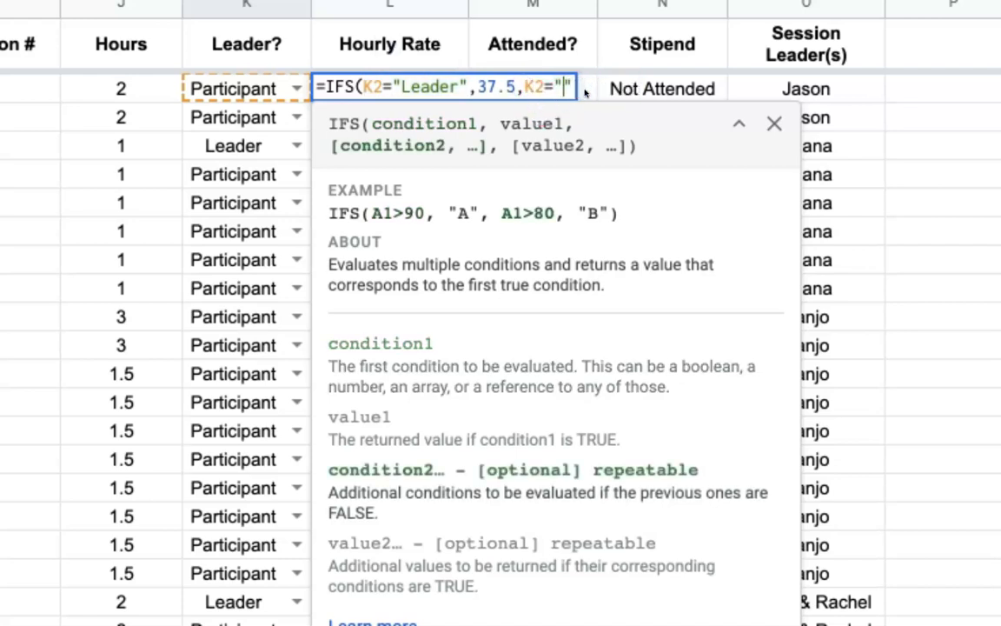
text(Participant")
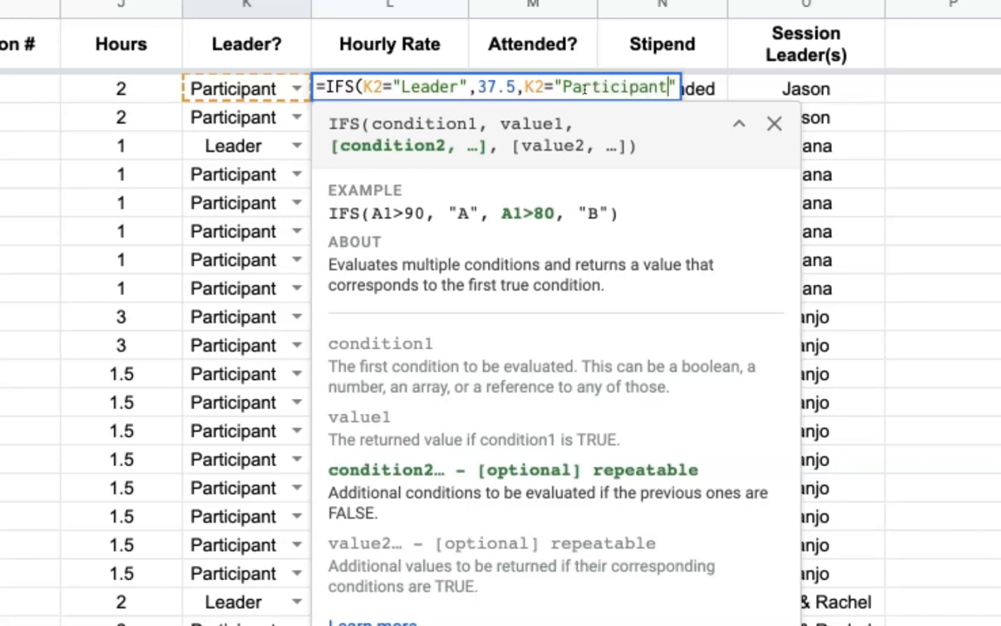
text(,25)
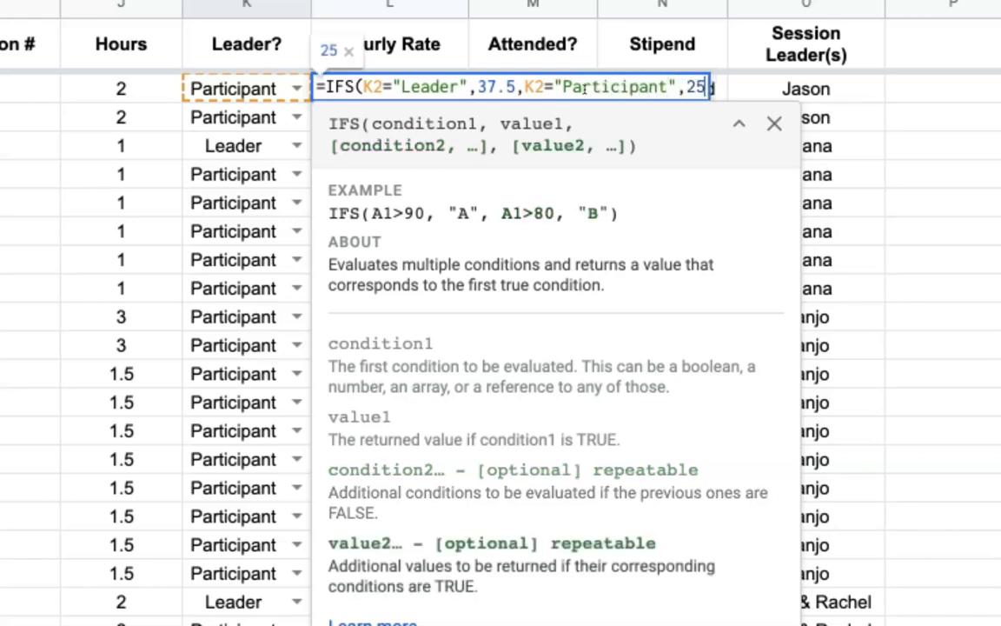
Complete L2's IFS formula with K2="Unpaid" returning 0, and accept the suggested autofill for the rest of the Hourly Rate column.
text(,)
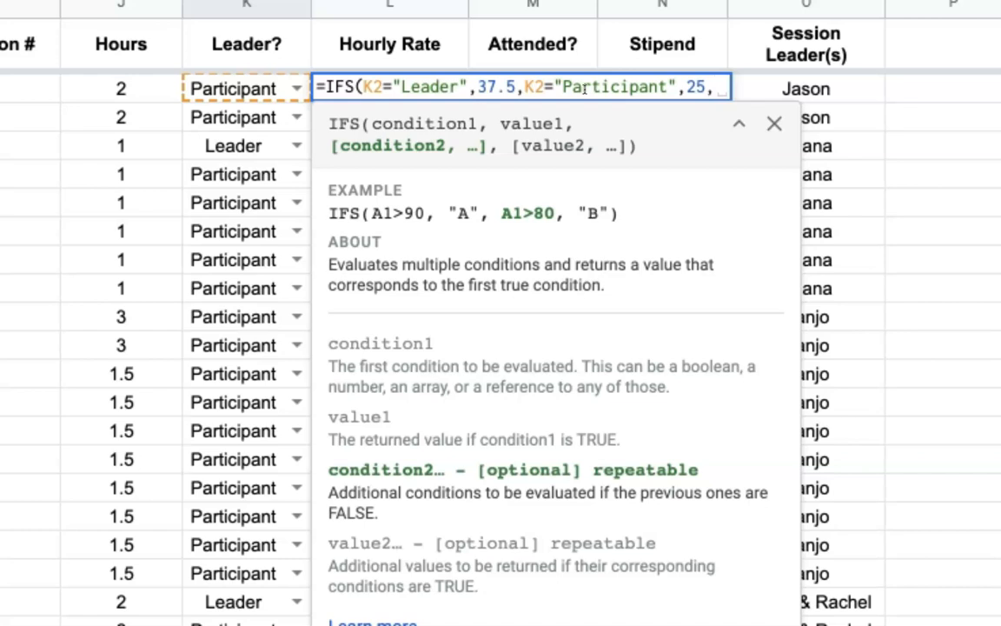
text(K2="Leader")
key(BackSpace)
key(BackSpace)
text(Un)
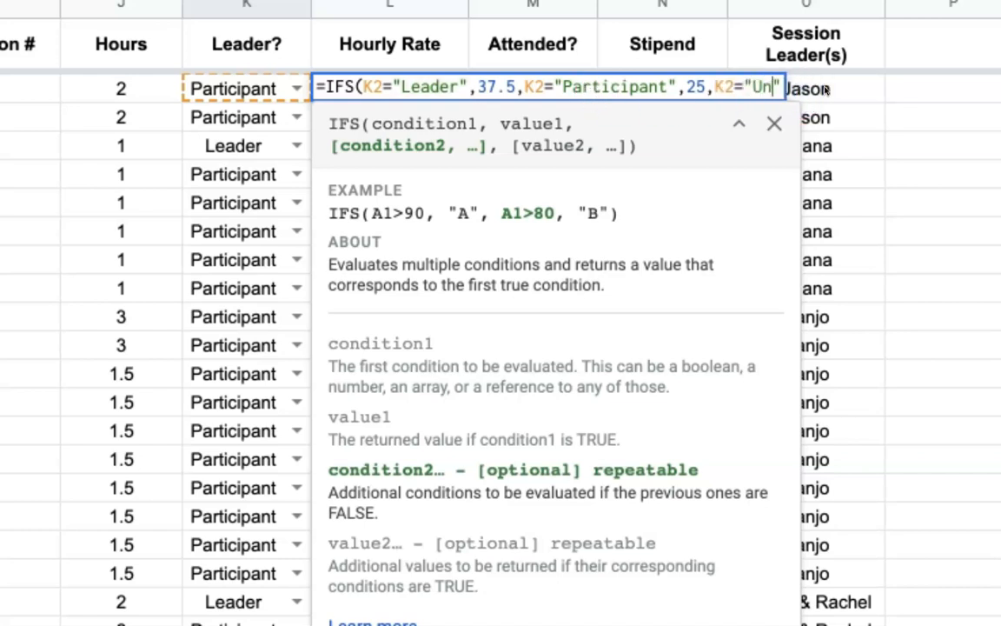
text(paid)
text(,0))
key(Return)
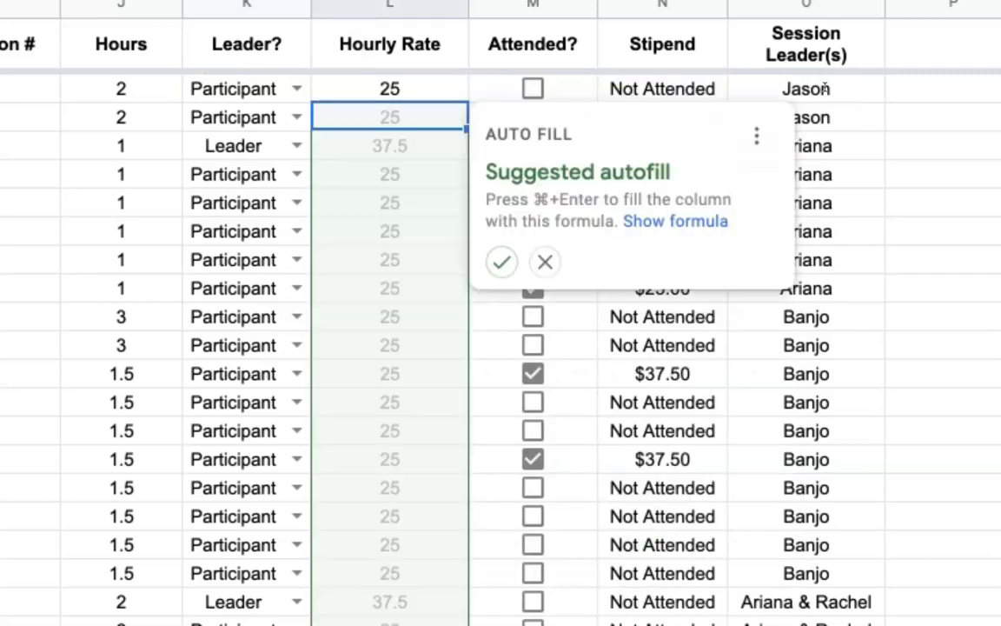
click(495, 261)
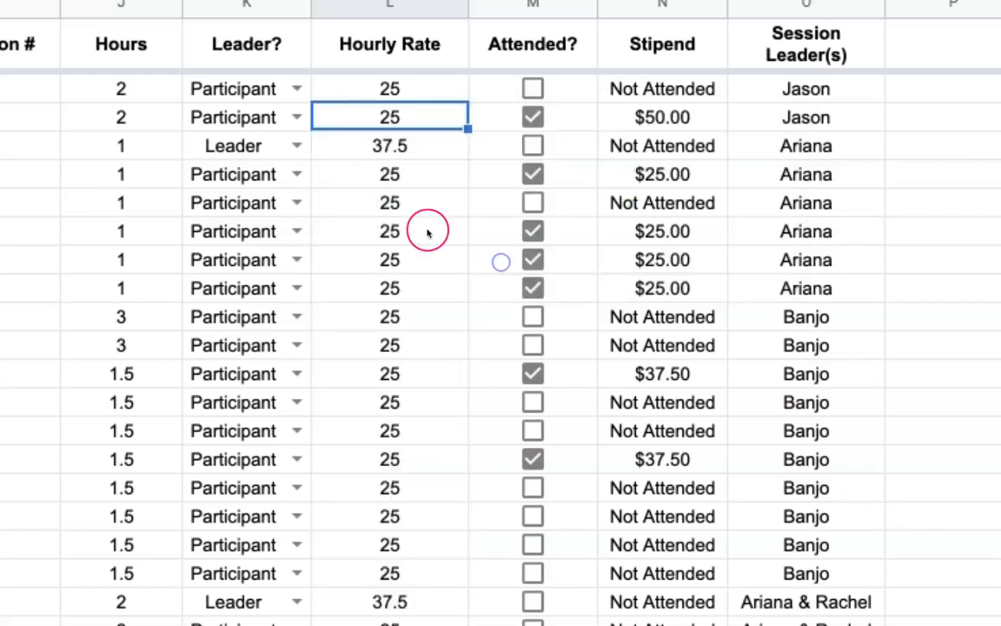
Test the hourly rate formula by switching K2 to Leader and then to Unpaid.
click(296, 90)
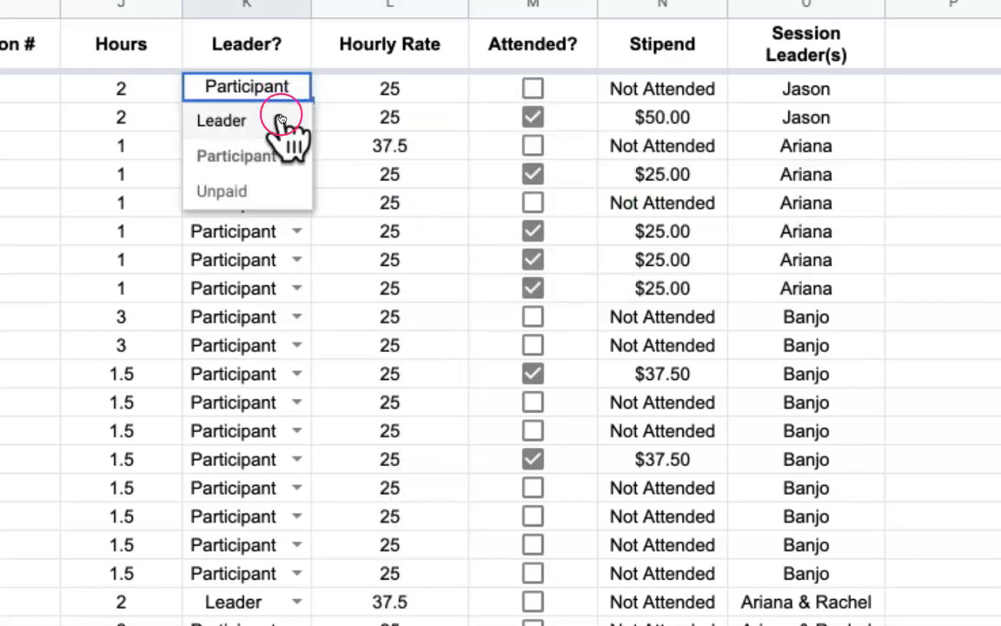
click(276, 116)
click(294, 88)
click(273, 187)
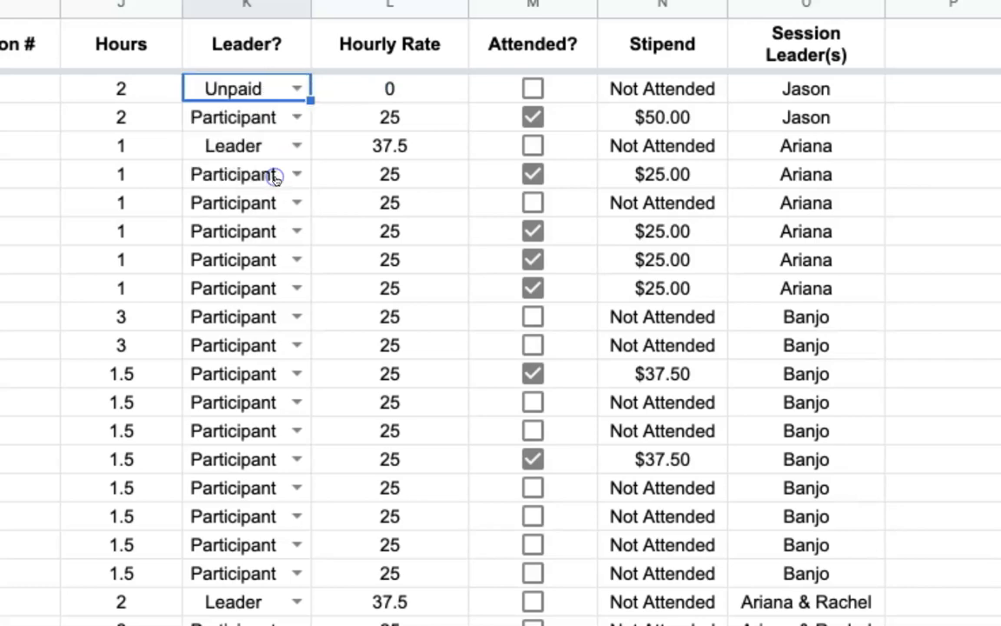
Format the Hourly Rate values from L2 down as Currency.
click(357, 94)
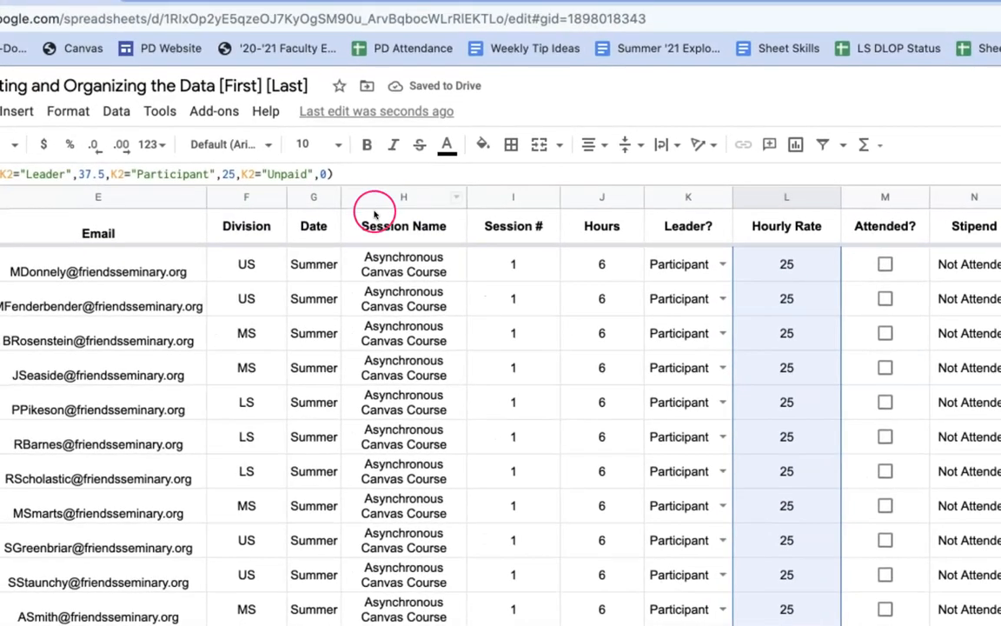
click(68, 112)
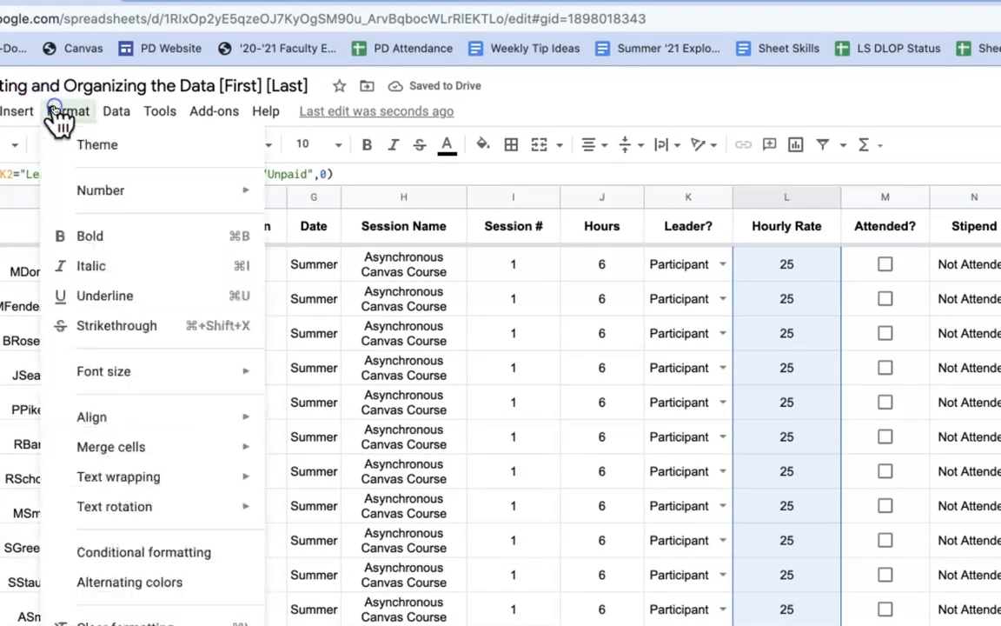
mouse_move(124, 198)
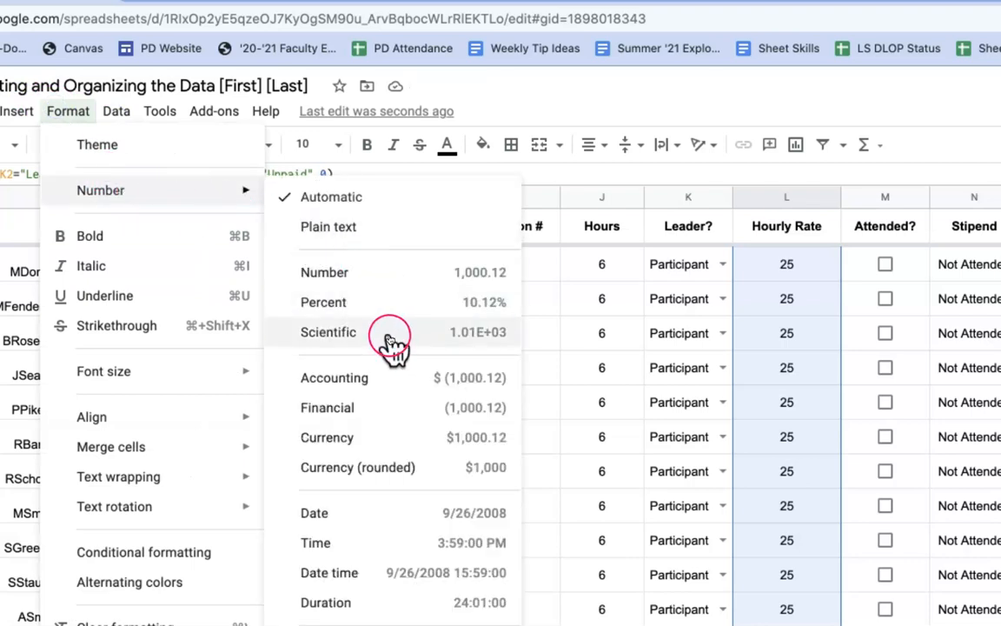
click(403, 441)
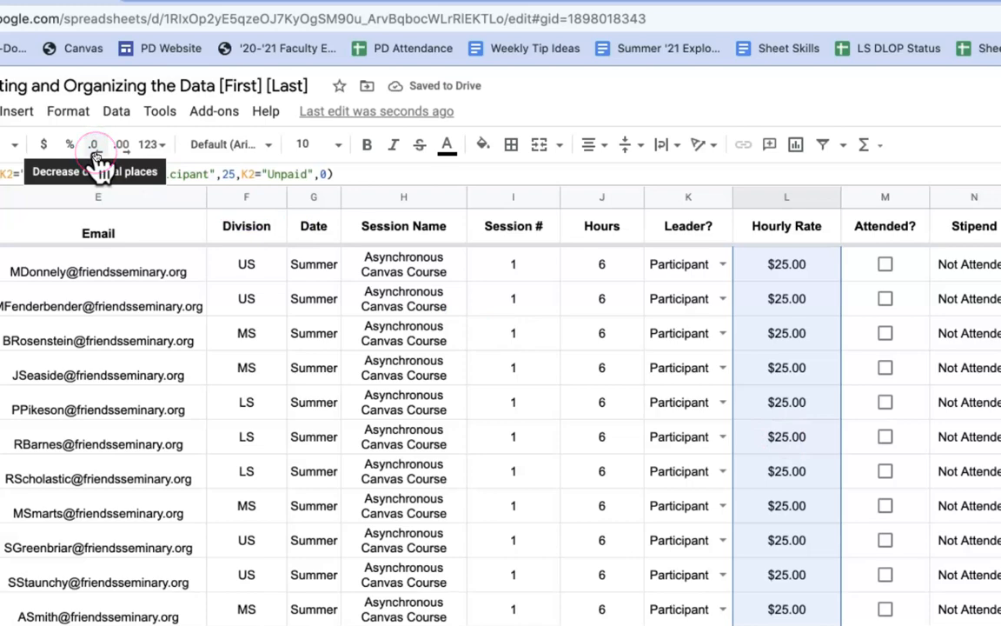
Replace the fixed 25 rate in N2's stipend formula with L2, making it =IF(M2=TRUE,L2*J2,"Not Attended").
click(786, 323)
scroll(786, 317, down, 10)
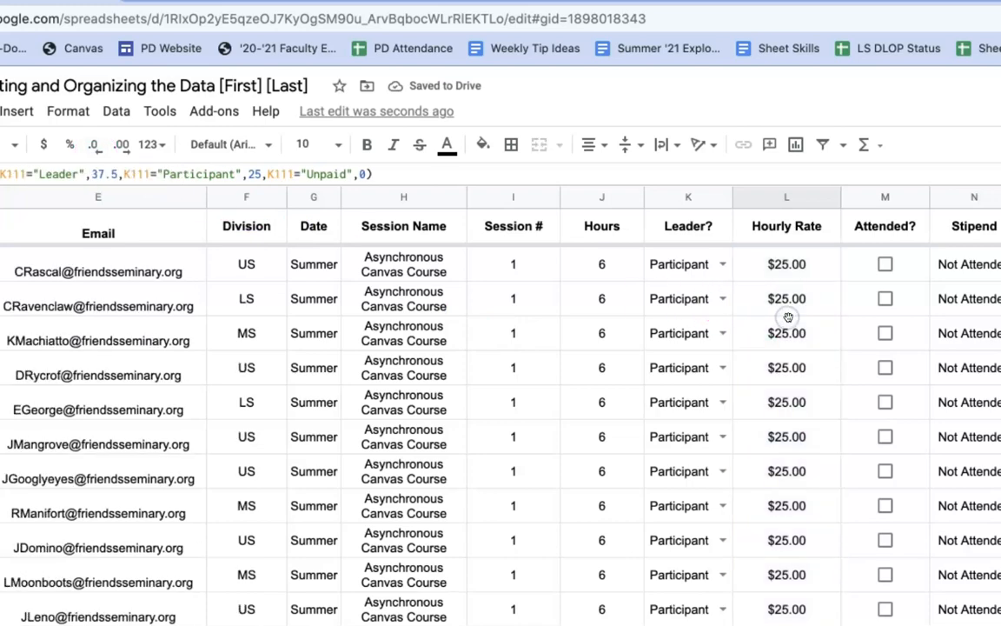
click(983, 254)
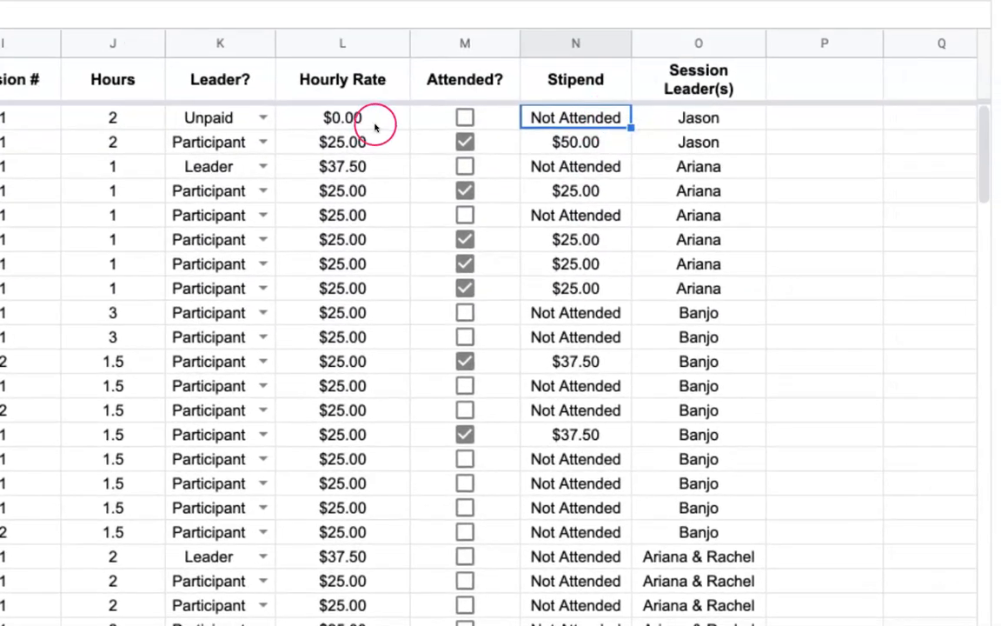
double_click(606, 127)
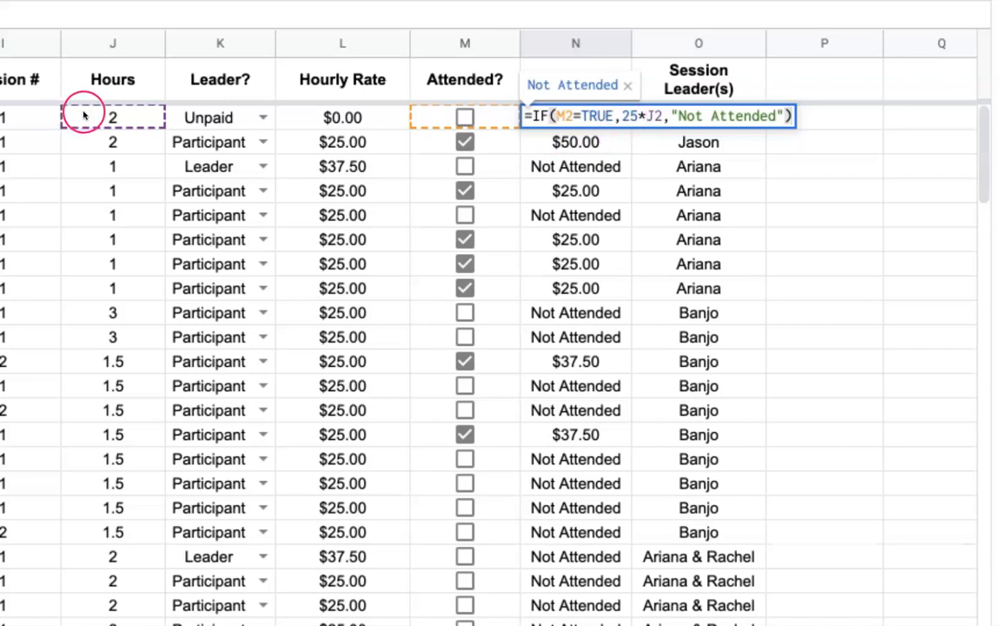
click(637, 117)
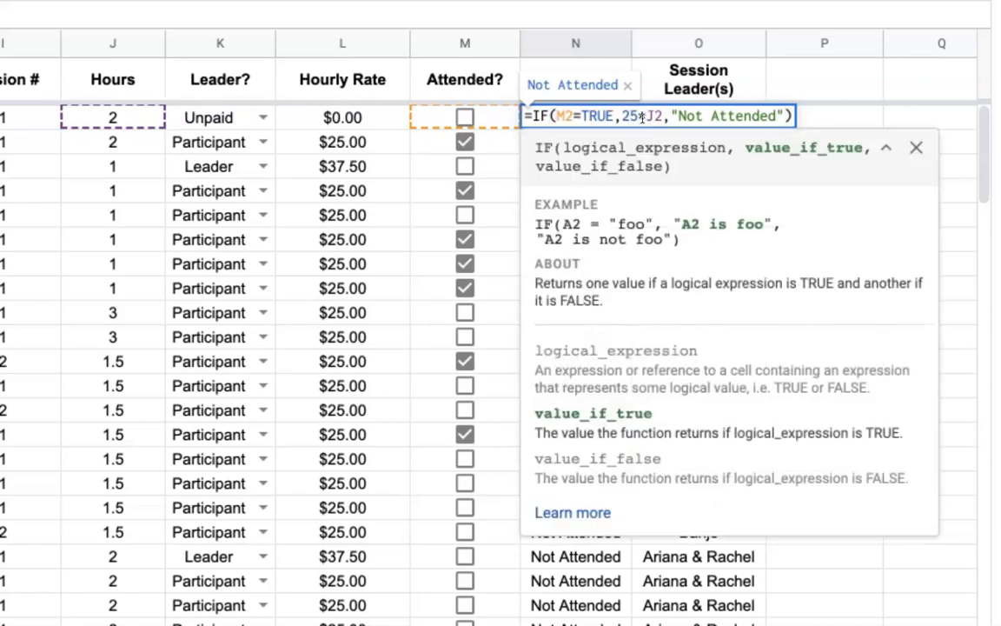
key(BackSpace)
key(BackSpace)
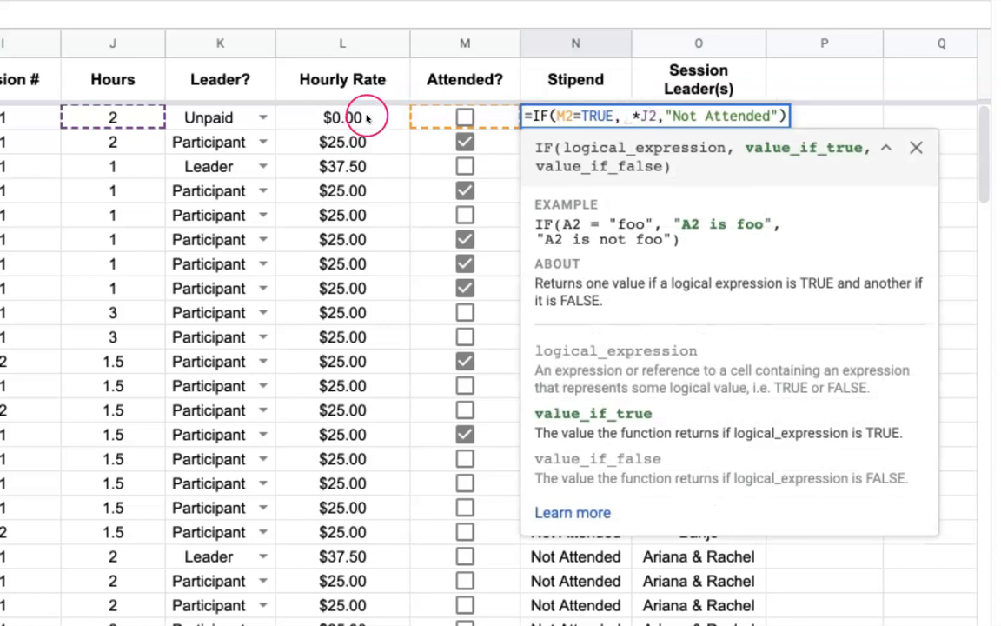
click(367, 117)
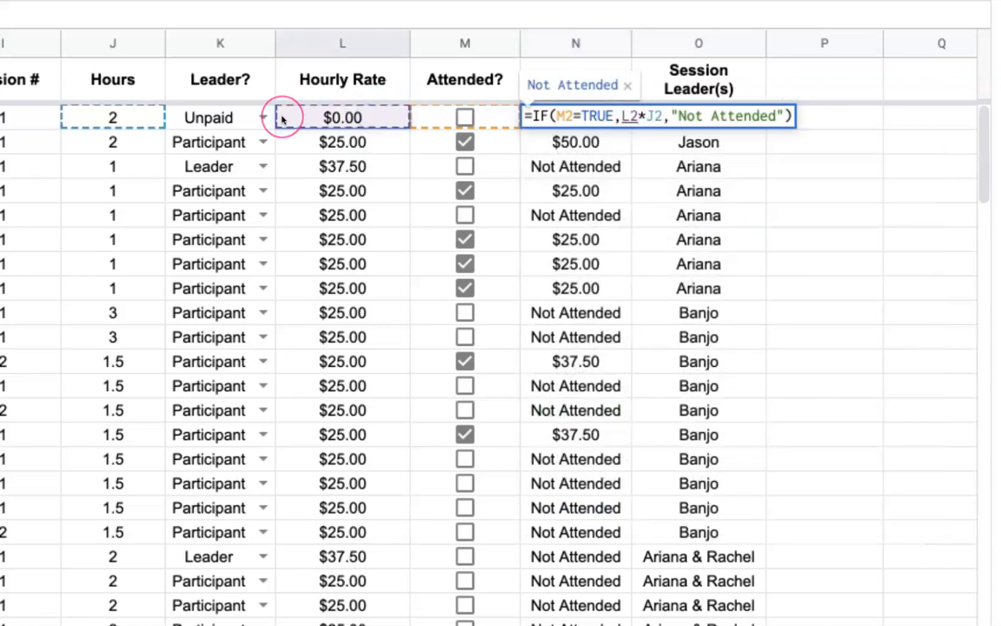
key(Return)
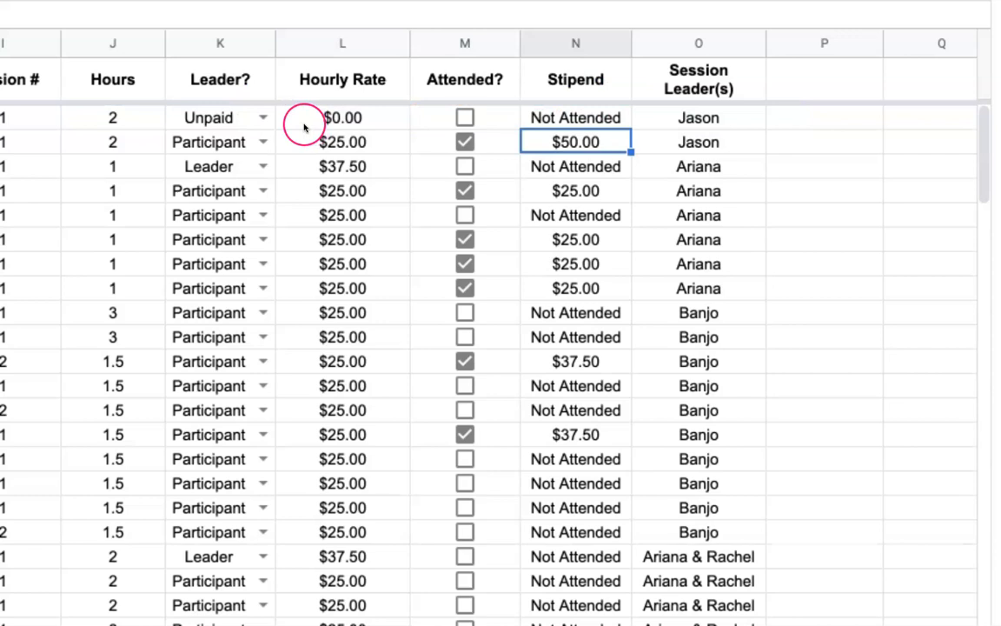
Test the stipend formula by setting K2 to Leader, marking row 2 as attended, and switching K2 to Participant.
click(260, 117)
click(253, 143)
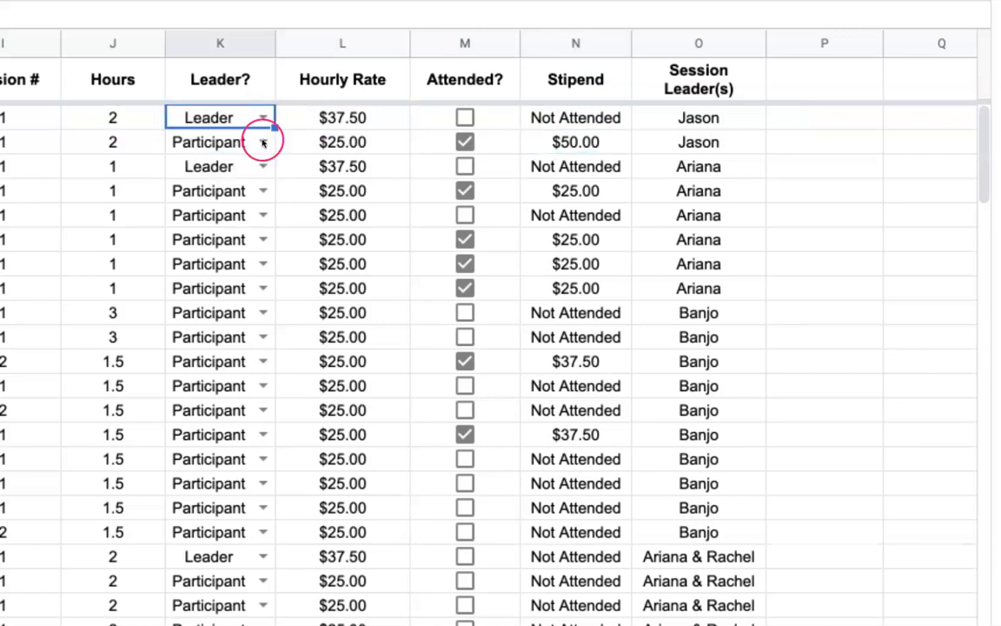
click(465, 118)
click(369, 122)
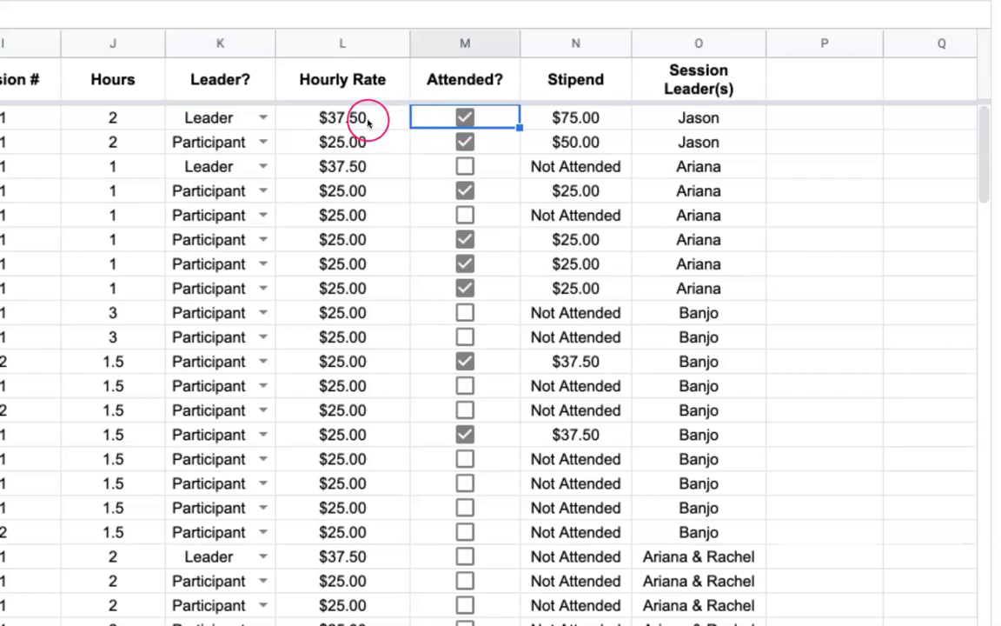
click(263, 117)
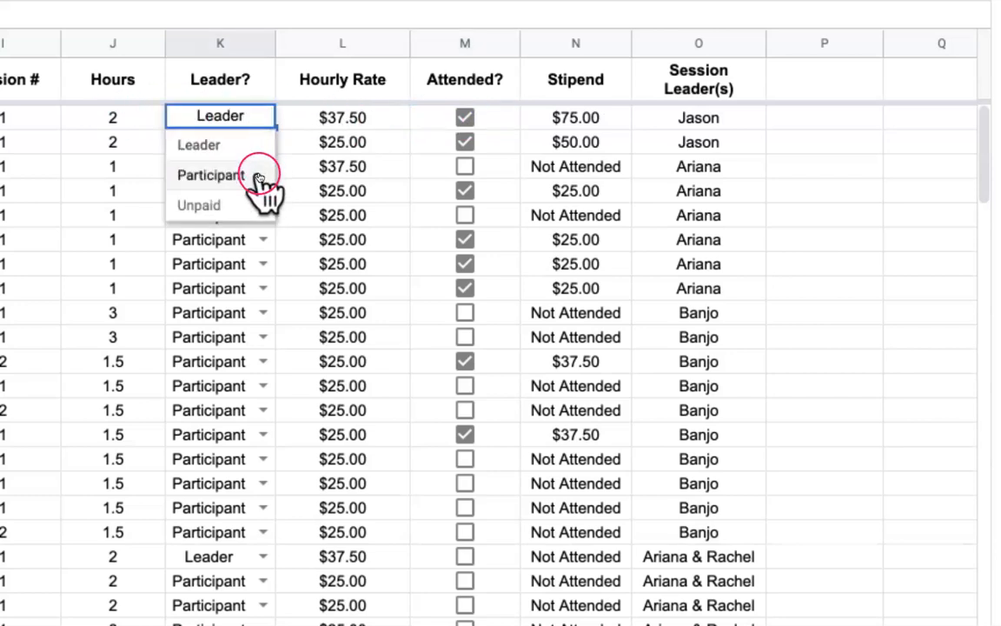
click(259, 176)
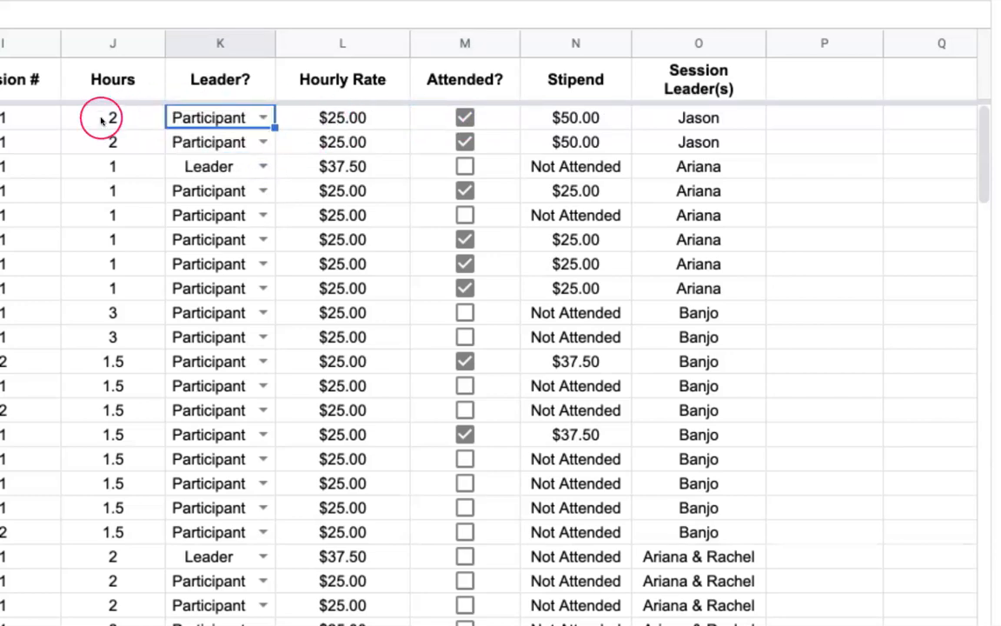
Review the stipend formula in N2 and the IFS formula in L2, and clear row 2's Attended checkbox.
click(571, 116)
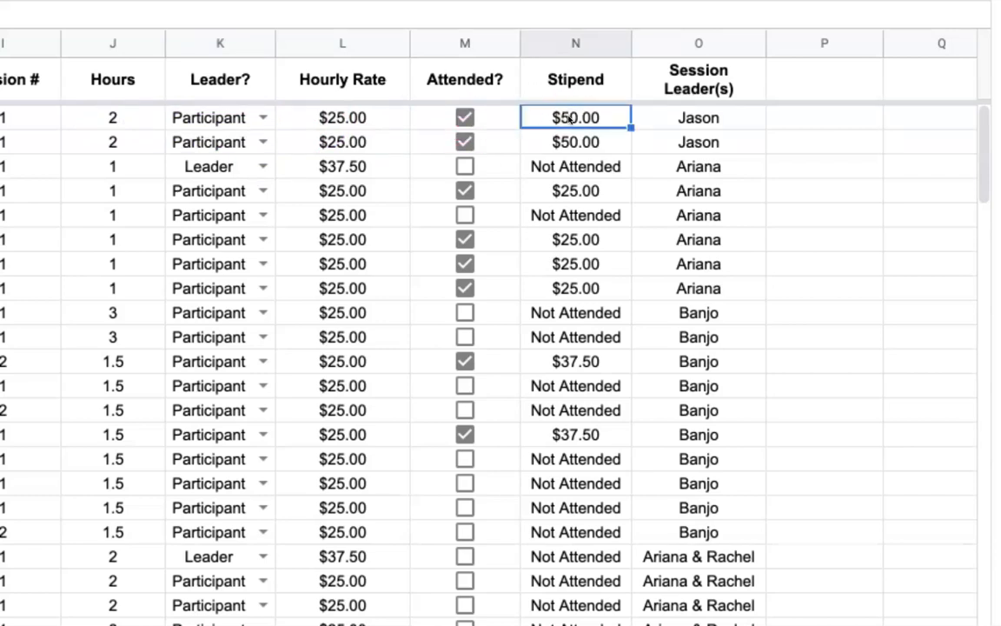
double_click(547, 127)
key(Return)
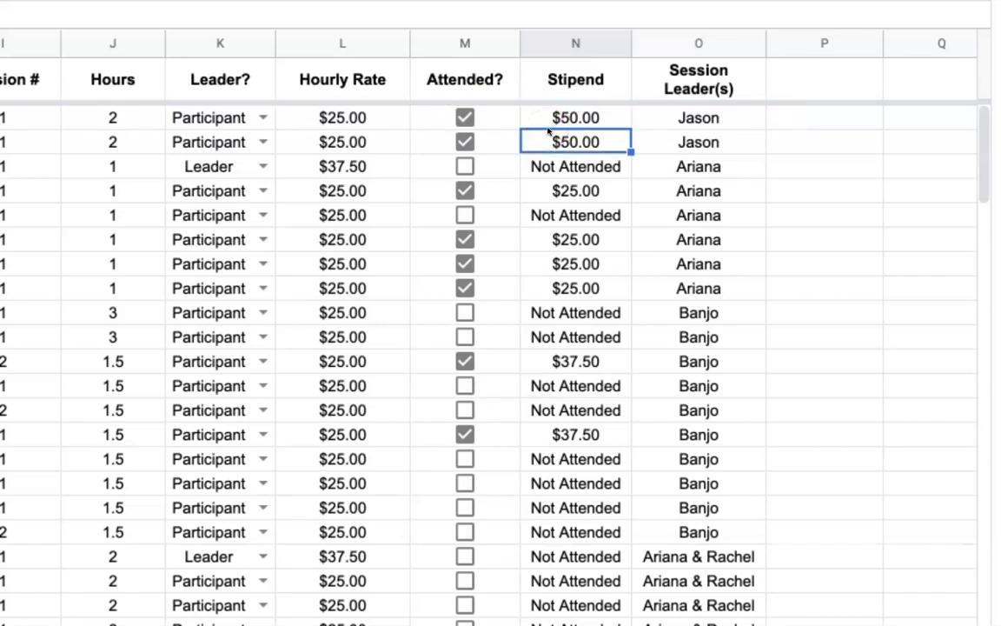
double_click(386, 116)
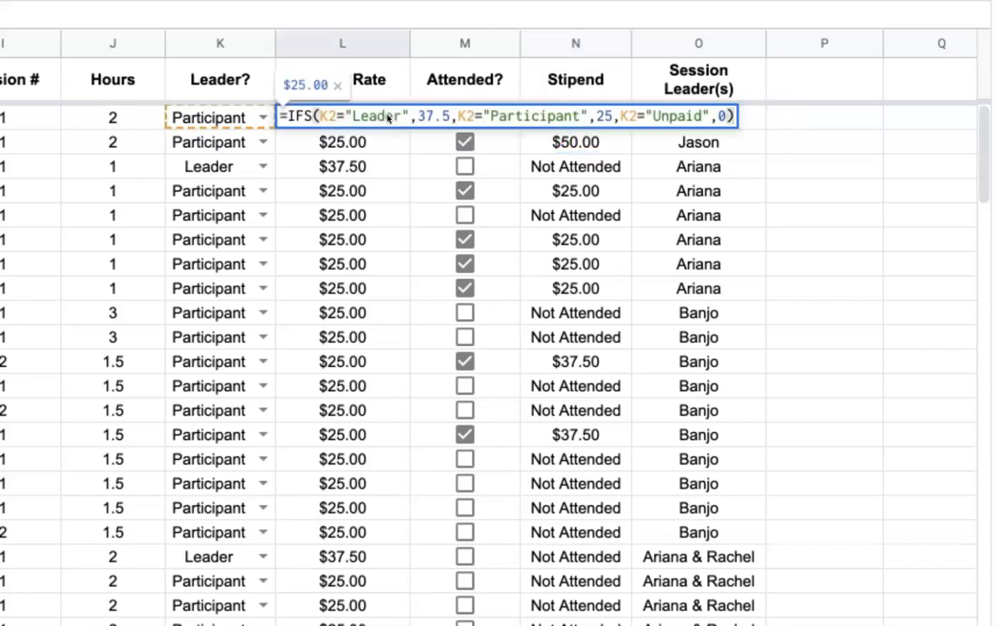
key(Return)
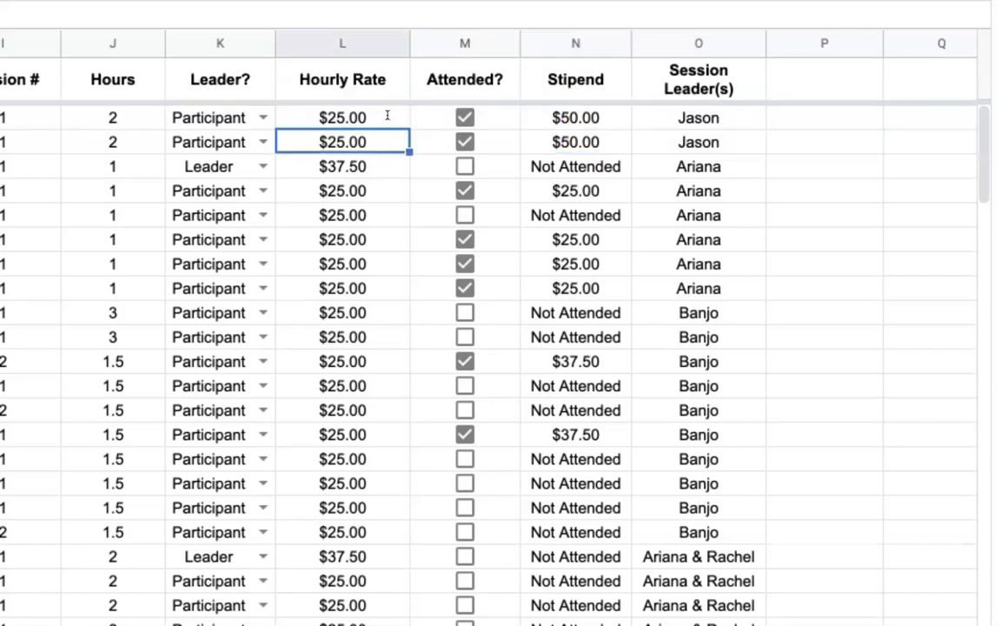
click(463, 129)
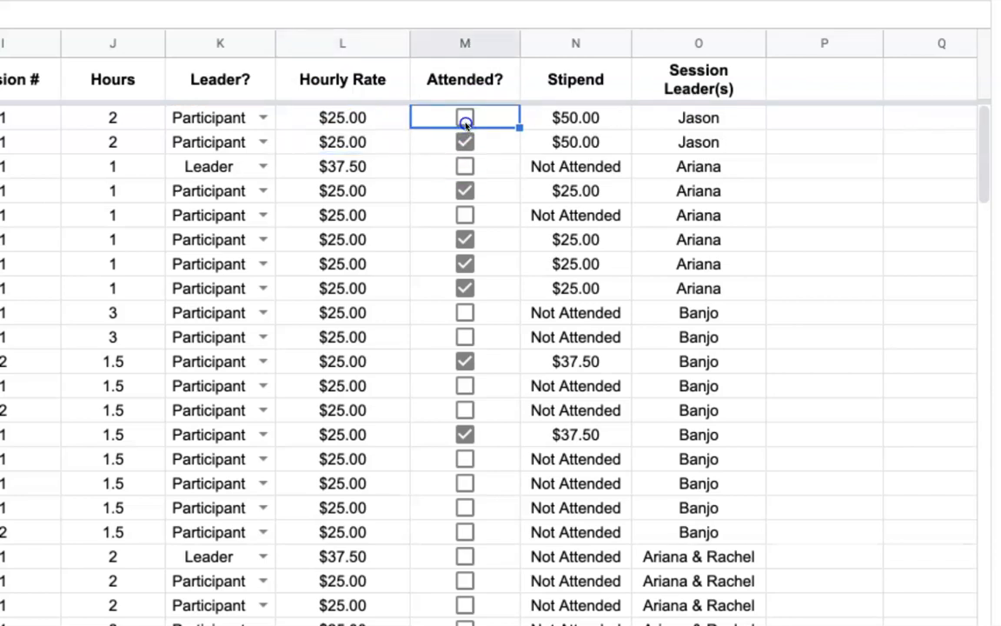